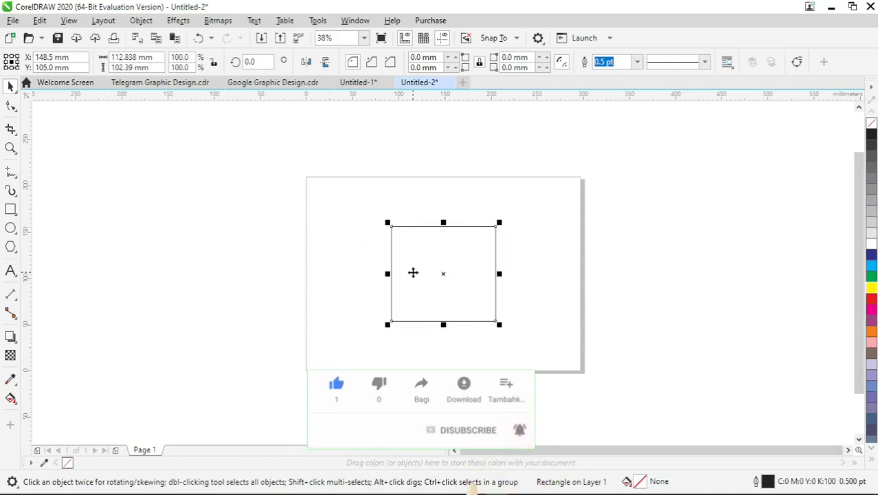
Step: Fill the rectangle with solid blue (C100 M100 Y0 K0) and extrude it slightly downward from its centre with depth 20
{"action": "left_click", "coordinate": [872, 256]}
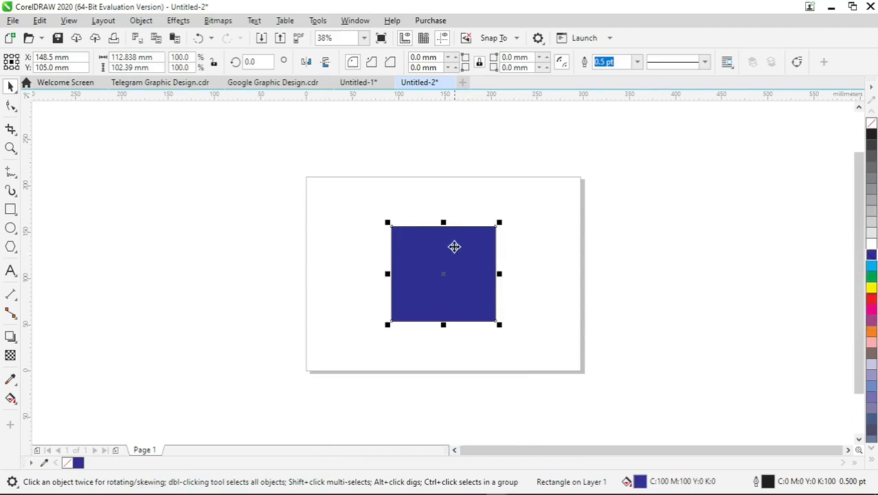
{"action": "scroll", "coordinate": [450, 238], "scroll_direction": "up", "scroll_amount": 1}
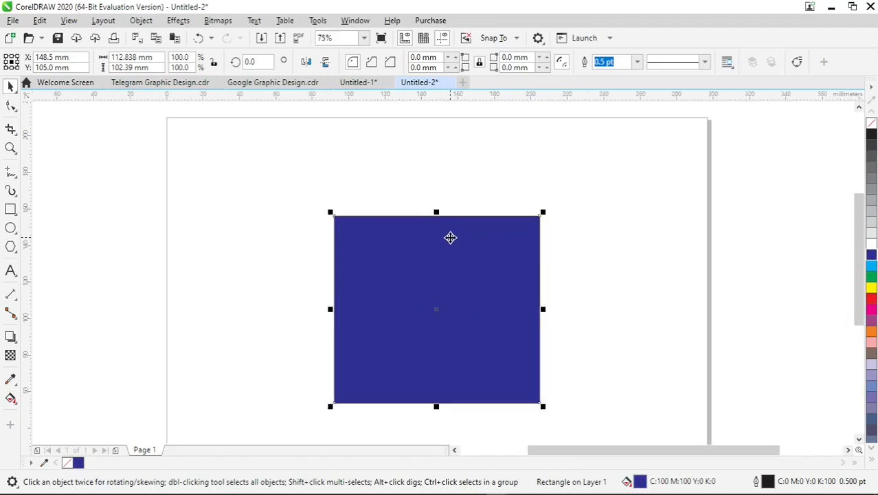
{"action": "left_click", "coordinate": [17, 346]}
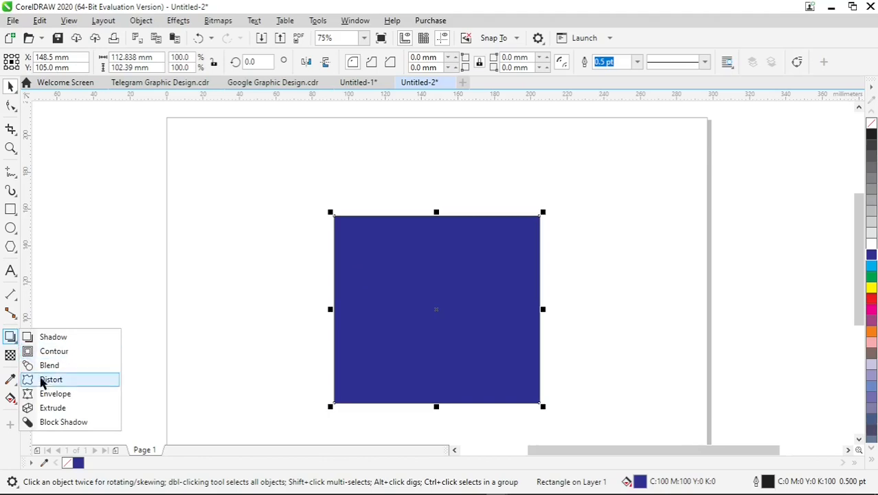
{"action": "left_click", "coordinate": [52, 408]}
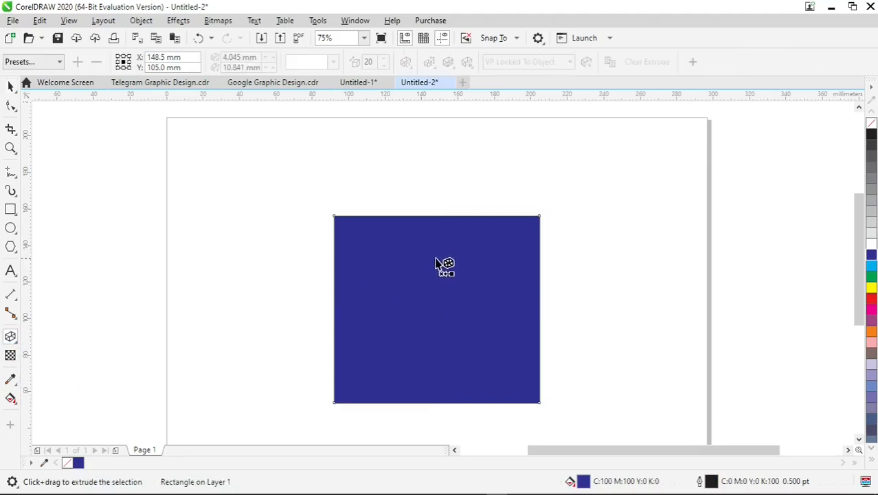
{"action": "left_click_drag", "start_coordinate": [437, 295], "coordinate": [439, 315]}
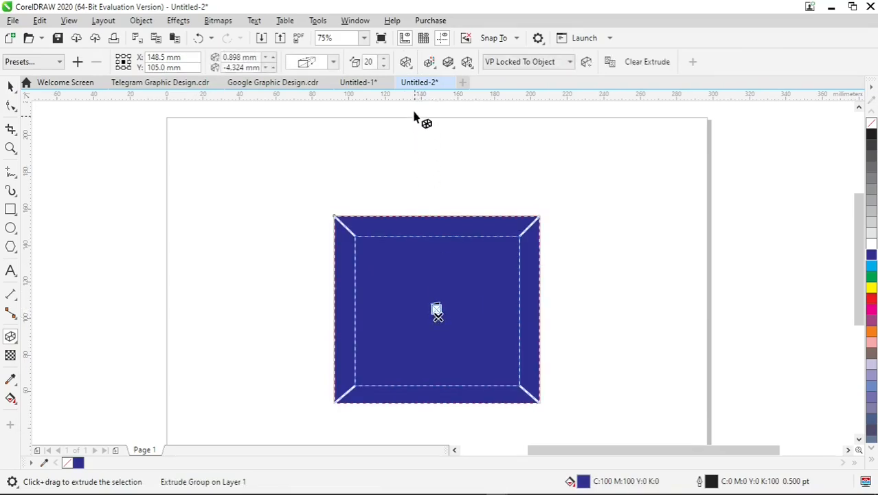
Step: Rotate the extrusion in 3D so the box tilts forward and shows its top face
{"action": "left_click", "coordinate": [411, 67]}
{"action": "left_click_drag", "start_coordinate": [462, 108], "coordinate": [470, 112]}
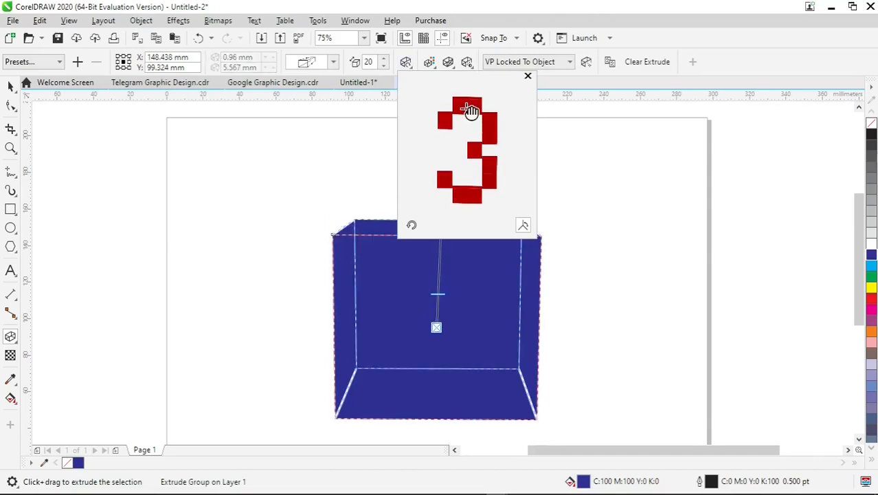
{"action": "left_click", "coordinate": [434, 74]}
Step: Apply colour shading to the extrusion with the end colour set to dark navy C100 M95 Y7 K37
{"action": "left_click", "coordinate": [431, 64]}
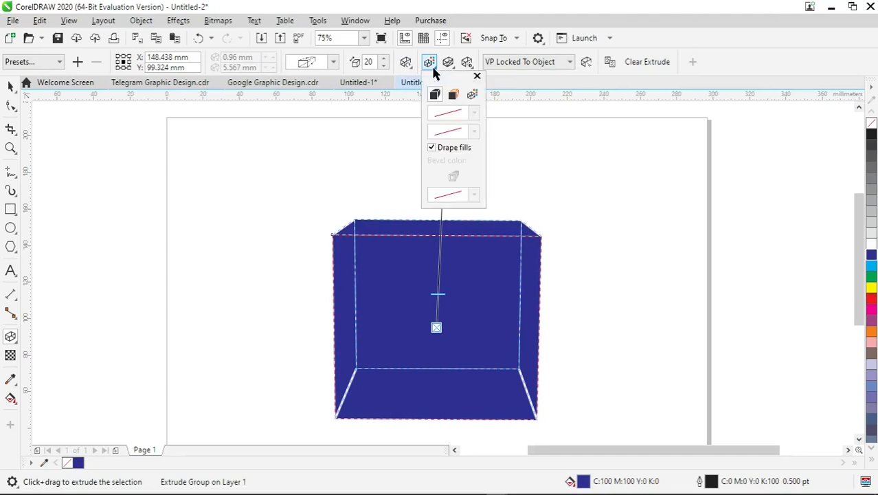
{"action": "left_click", "coordinate": [471, 96]}
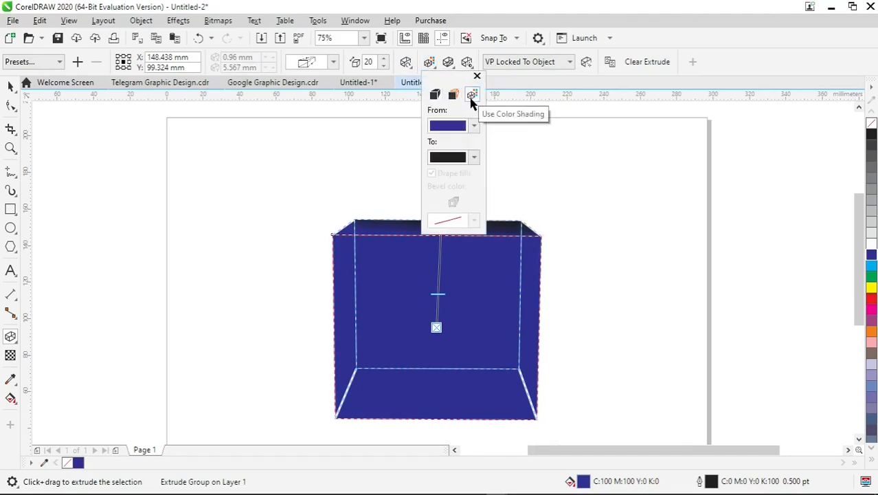
{"action": "left_click", "coordinate": [474, 158]}
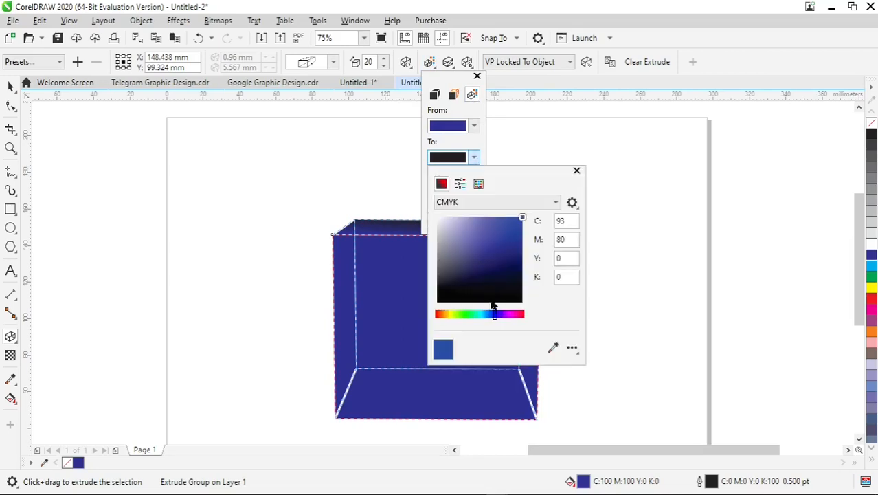
{"action": "left_click", "coordinate": [494, 315]}
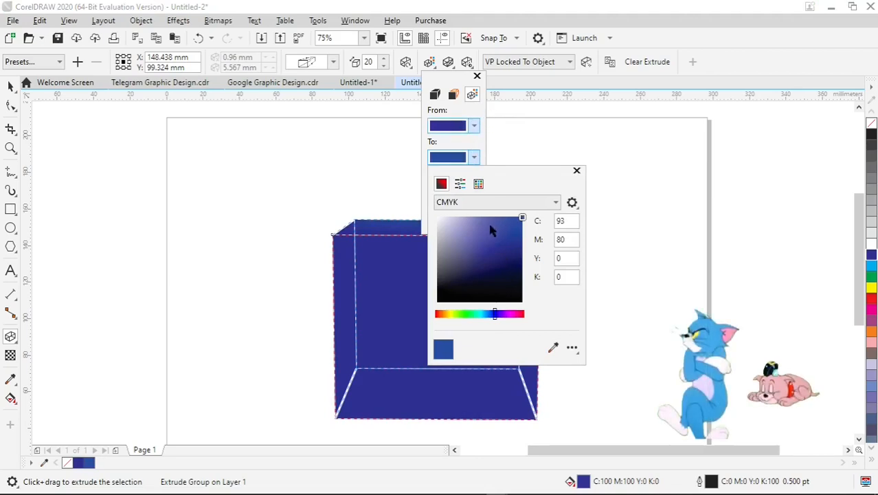
{"action": "left_click", "coordinate": [520, 218]}
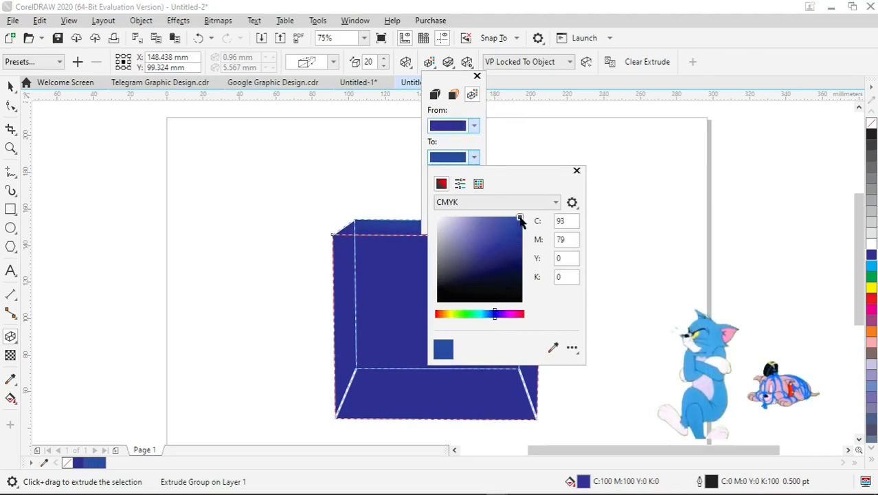
{"action": "left_click", "coordinate": [518, 258]}
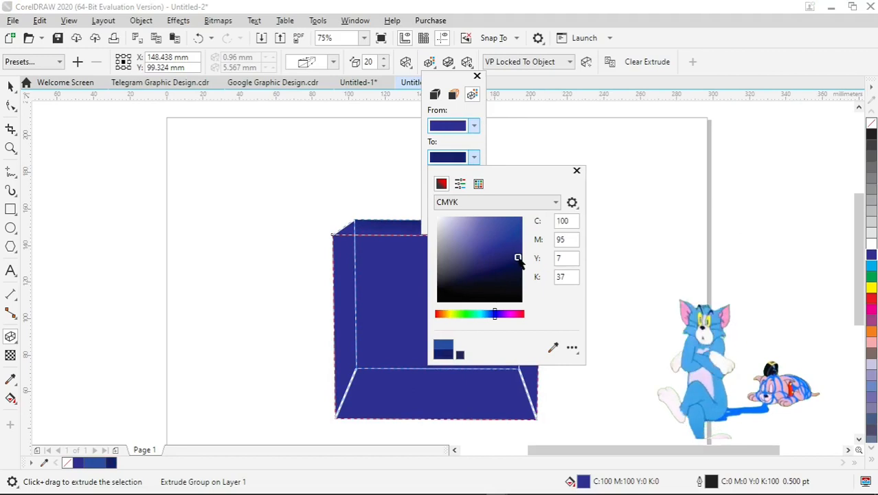
Step: Set the start colour of the extrusion's shading to the brighter blue C91 M75 Y0 K0
{"action": "left_click", "coordinate": [475, 129]}
{"action": "left_click", "coordinate": [474, 128]}
{"action": "left_click", "coordinate": [473, 129]}
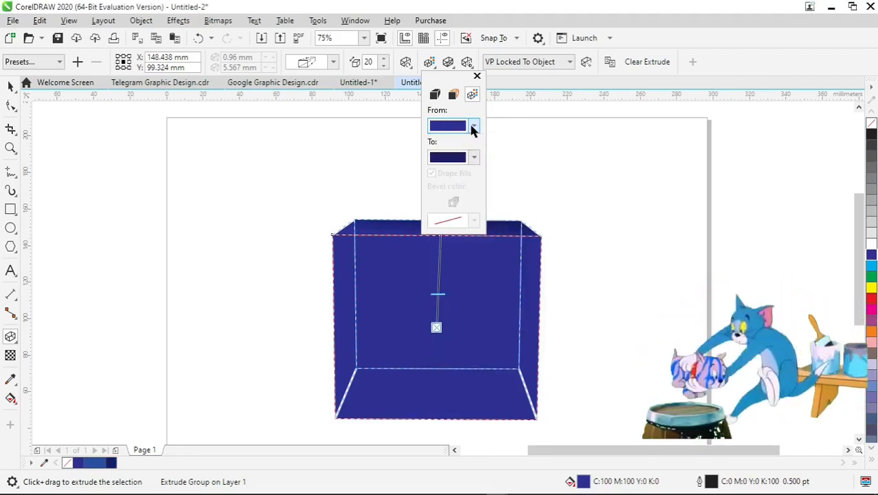
{"action": "left_click", "coordinate": [473, 128]}
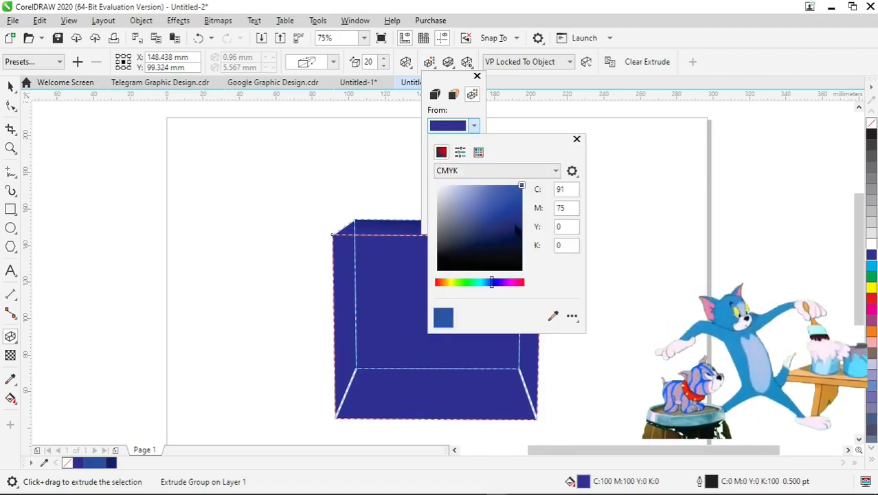
{"action": "left_click", "coordinate": [515, 226]}
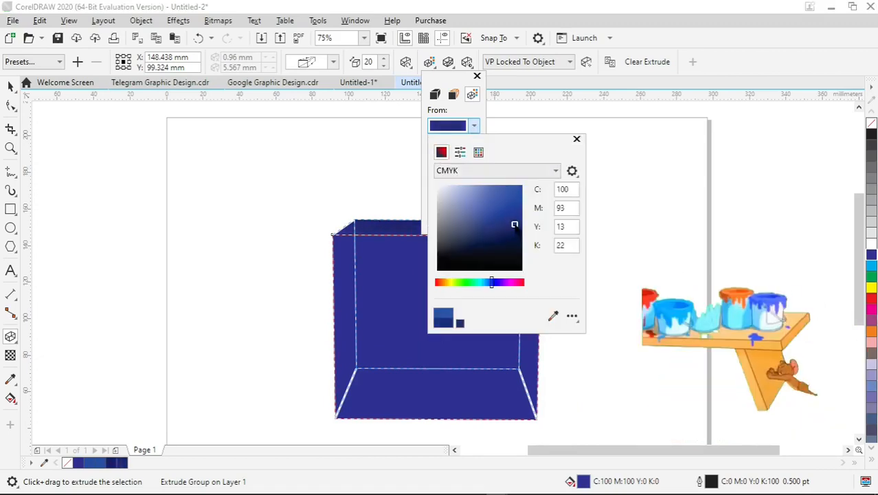
{"action": "left_click_drag", "start_coordinate": [514, 225], "coordinate": [519, 227]}
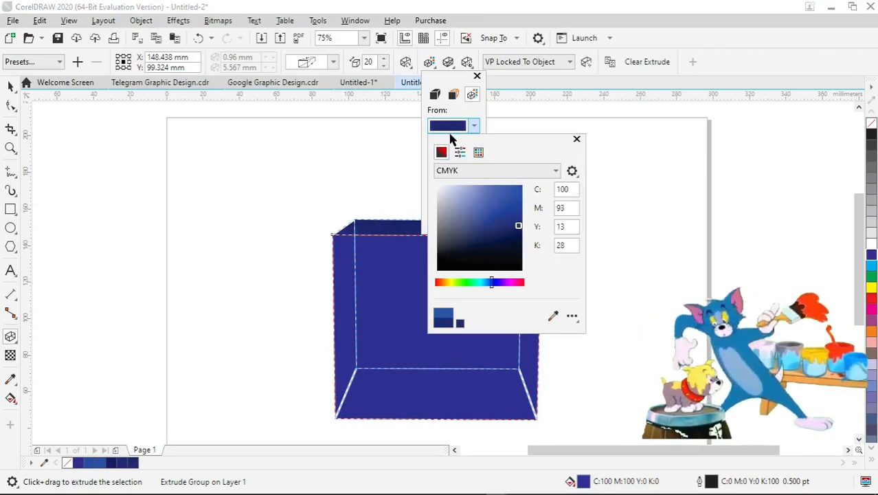
{"action": "left_click", "coordinate": [520, 187]}
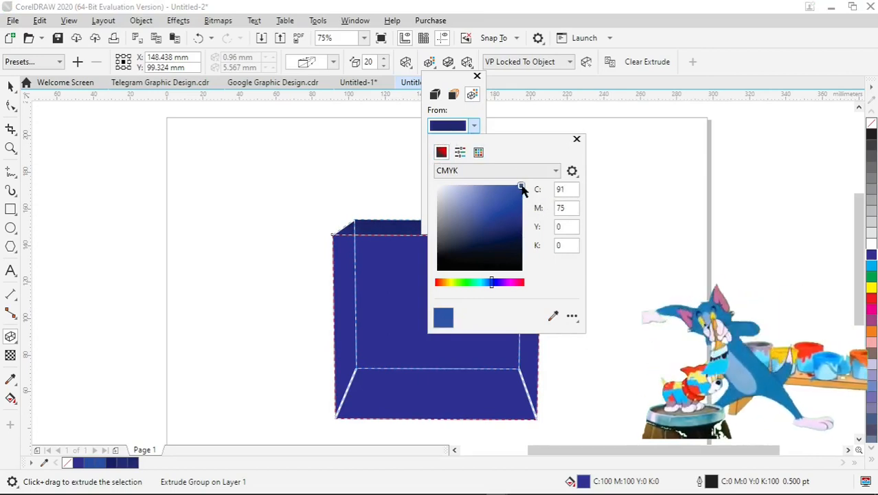
{"action": "left_click", "coordinate": [449, 123]}
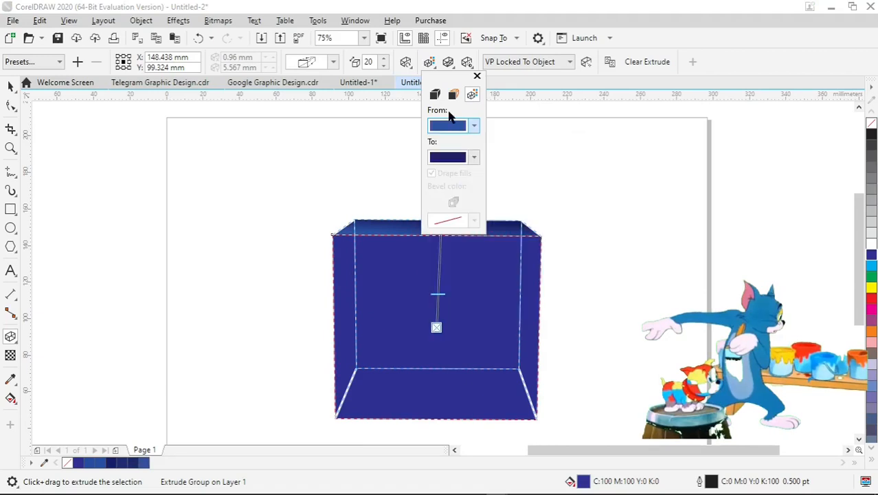
Step: Change the end colour of the extrusion's shading to a bright blue close to the start colour
{"action": "left_click", "coordinate": [476, 158]}
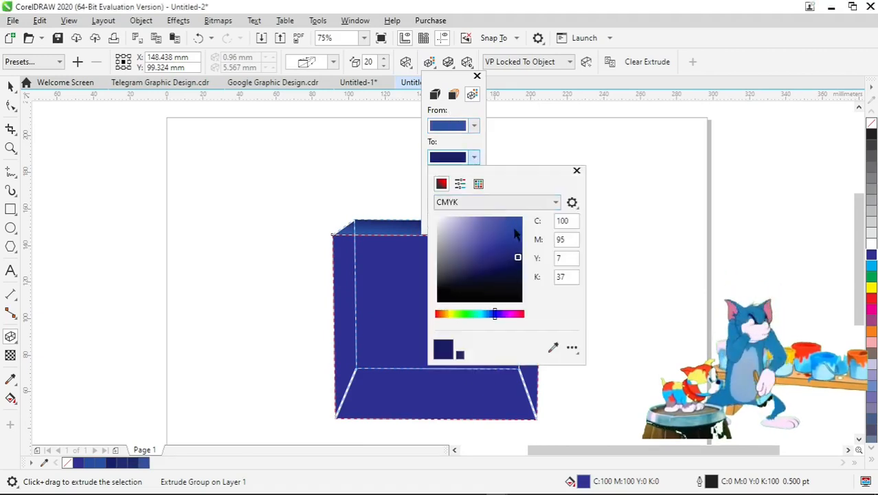
{"action": "left_click", "coordinate": [519, 220]}
{"action": "left_click", "coordinate": [475, 154]}
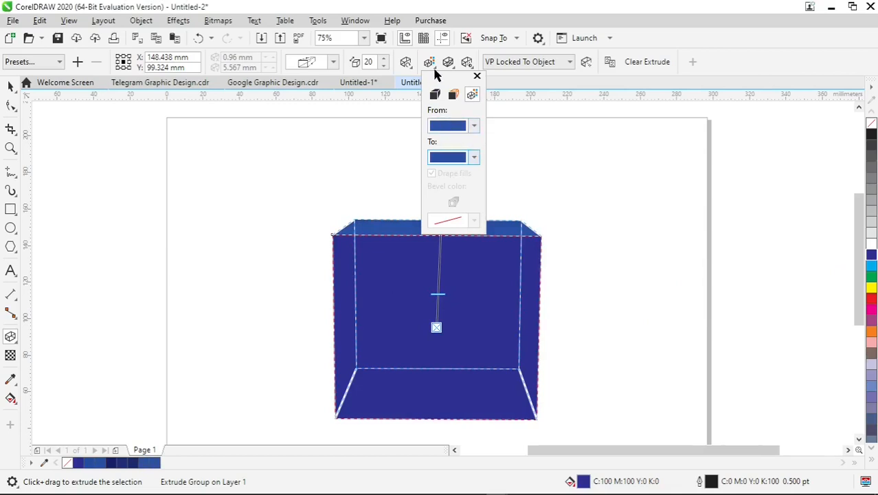
{"action": "left_click", "coordinate": [389, 140]}
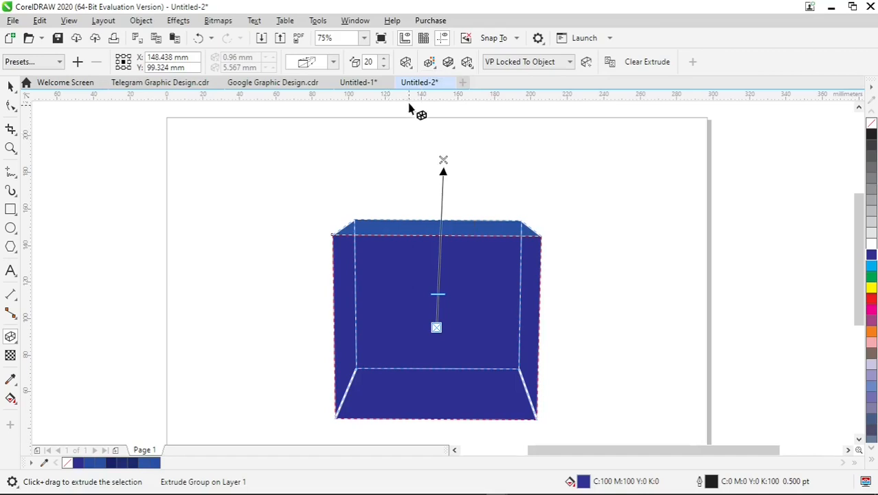
Step: Tilt the extruded box further forward in 3D to expose more of its top face
{"action": "left_click", "coordinate": [413, 67]}
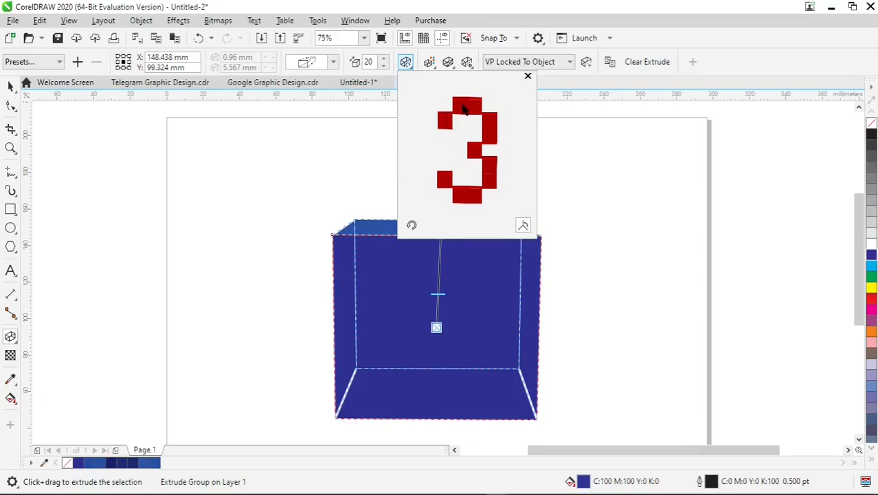
{"action": "left_click_drag", "start_coordinate": [464, 109], "coordinate": [468, 110]}
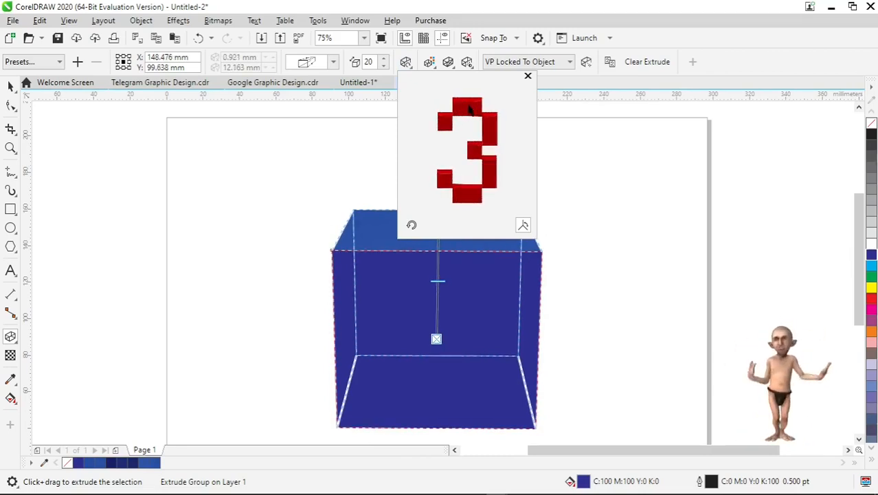
{"action": "left_click", "coordinate": [377, 139]}
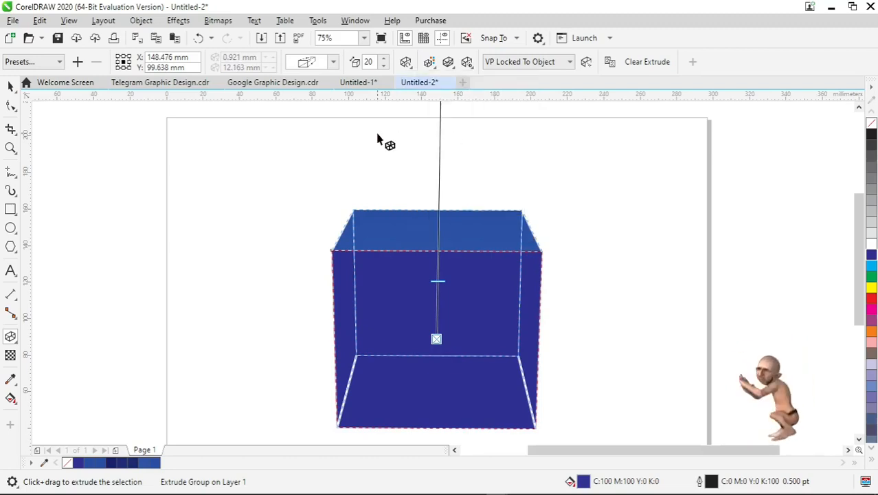
Step: Add a 2.0 mm bevel at 66.6° to the extruded box and deselect it
{"action": "left_click", "coordinate": [448, 64]}
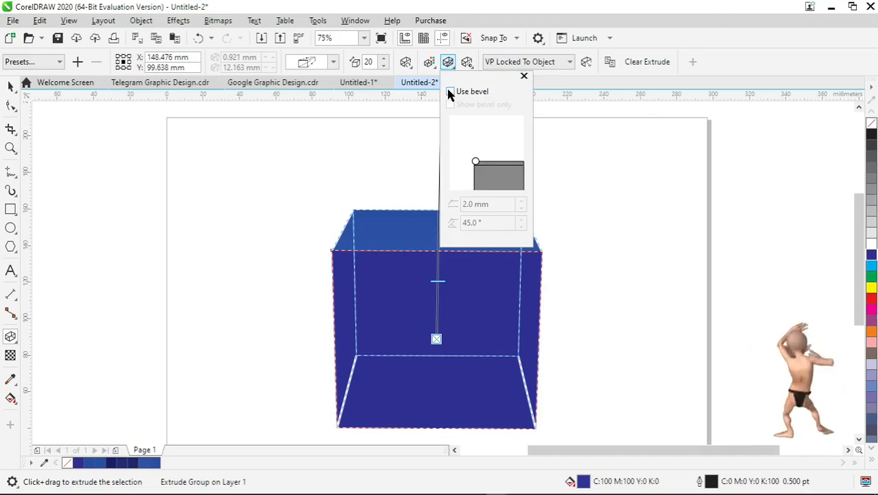
{"action": "left_click", "coordinate": [450, 92]}
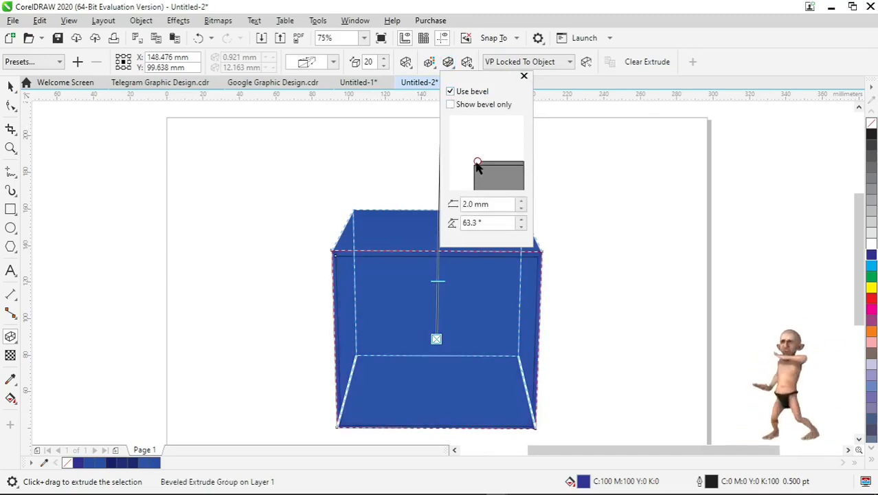
{"action": "left_click_drag", "start_coordinate": [478, 163], "coordinate": [478, 163]}
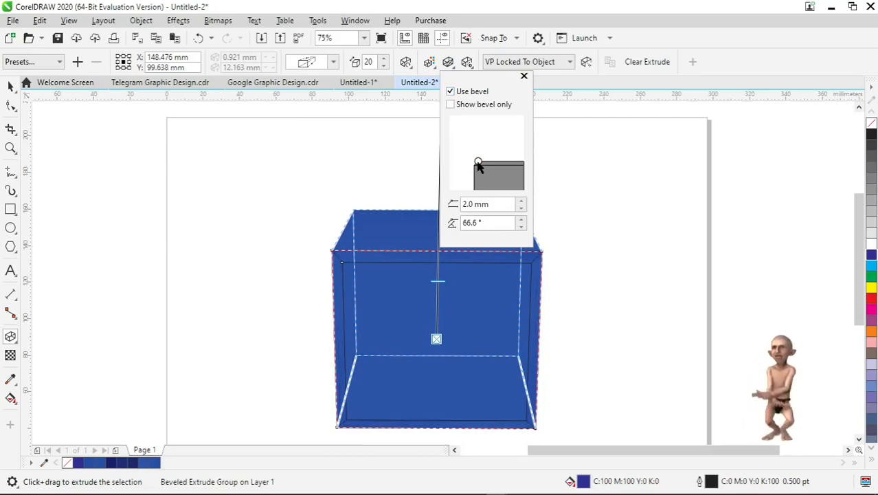
{"action": "left_click", "coordinate": [401, 214]}
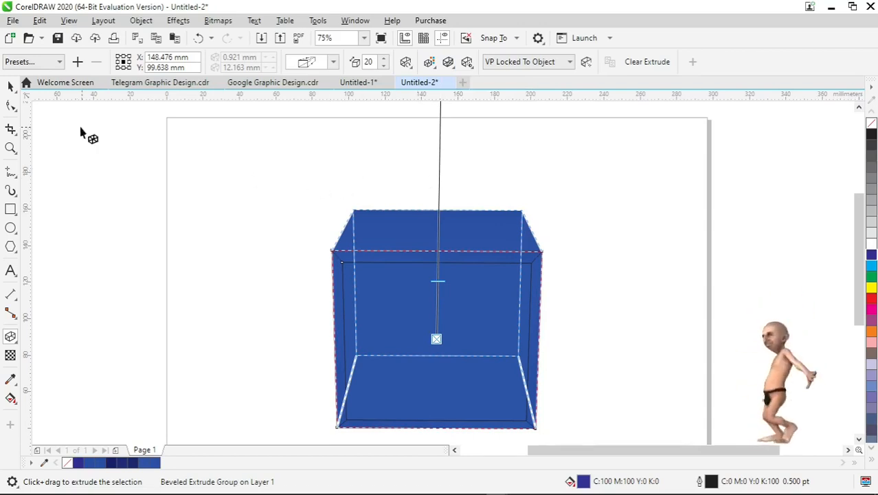
{"action": "left_click", "coordinate": [11, 90]}
{"action": "left_click", "coordinate": [240, 159]}
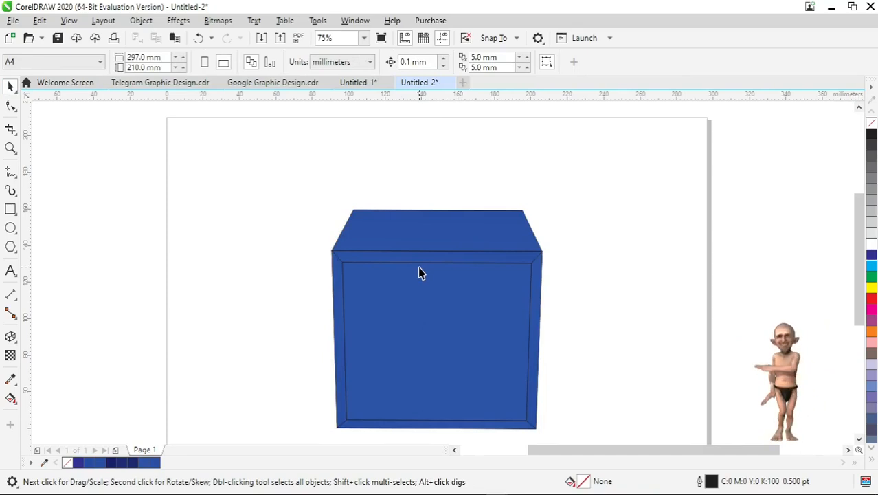
Step: Add the artistic text "Ps" in 24 pt Arial on the empty page area beside the box
{"action": "left_click", "coordinate": [430, 328]}
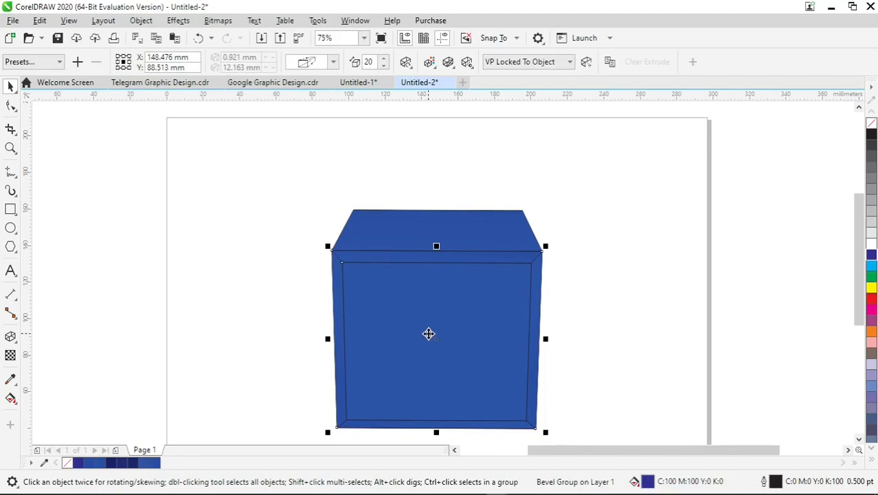
{"action": "left_click_drag", "start_coordinate": [858, 251], "coordinate": [847, 271]}
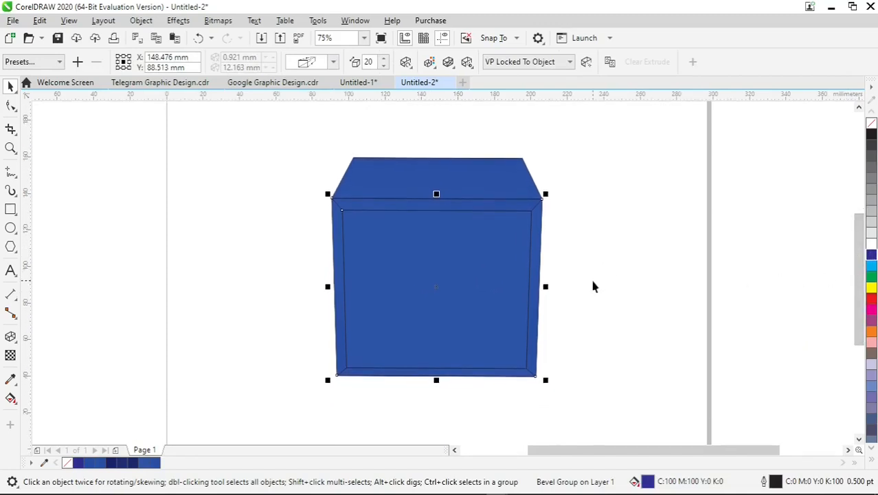
{"action": "left_click", "coordinate": [10, 270]}
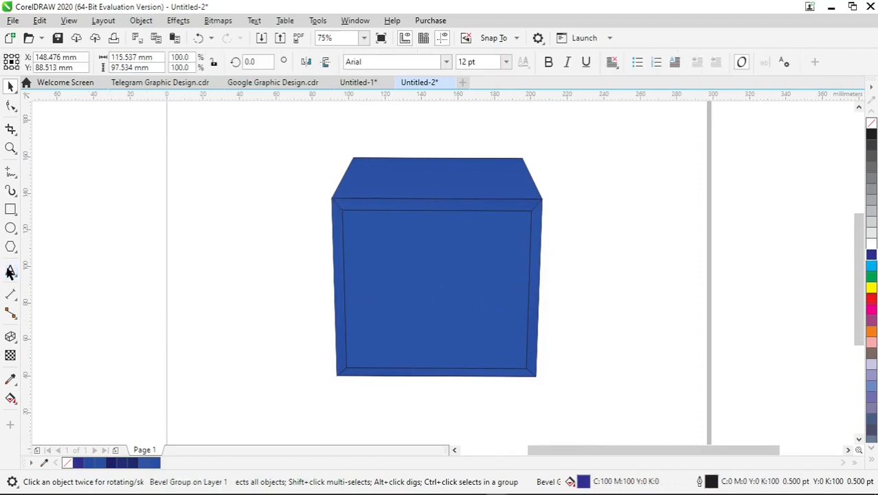
{"action": "left_click", "coordinate": [210, 292]}
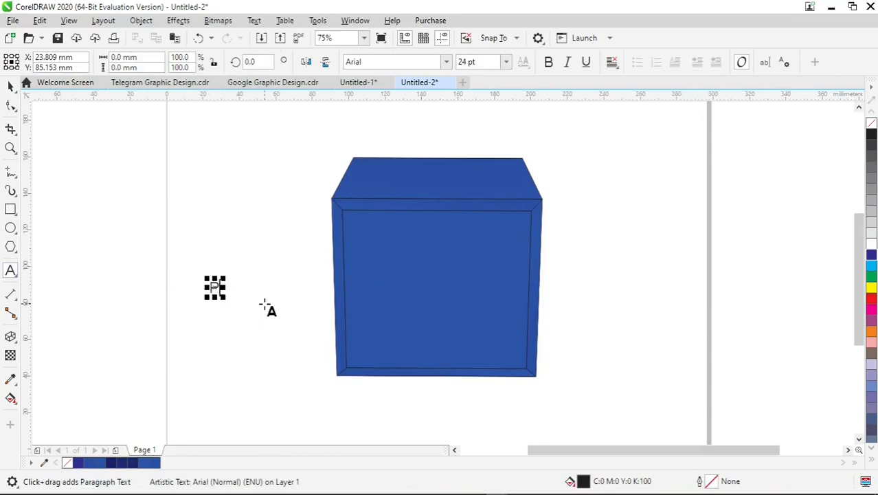
{"action": "type", "text": "Ps"}
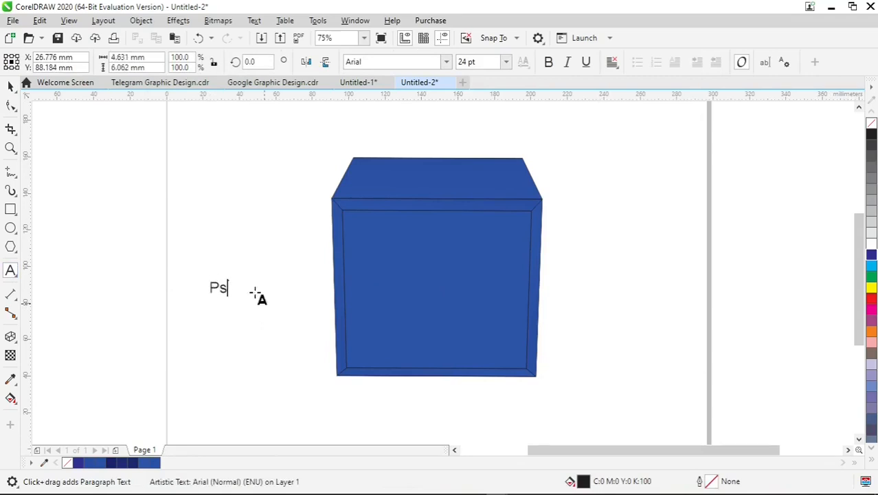
{"action": "left_click", "coordinate": [10, 86]}
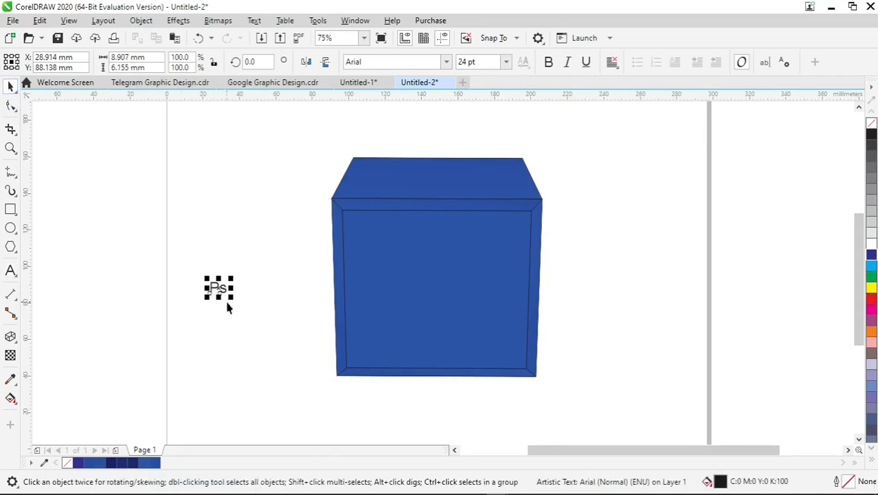
Step: Set the "Ps" text in Cooper Black and enlarge it to about 196 pt beside the box
{"action": "left_click_drag", "start_coordinate": [234, 301], "coordinate": [269, 351]}
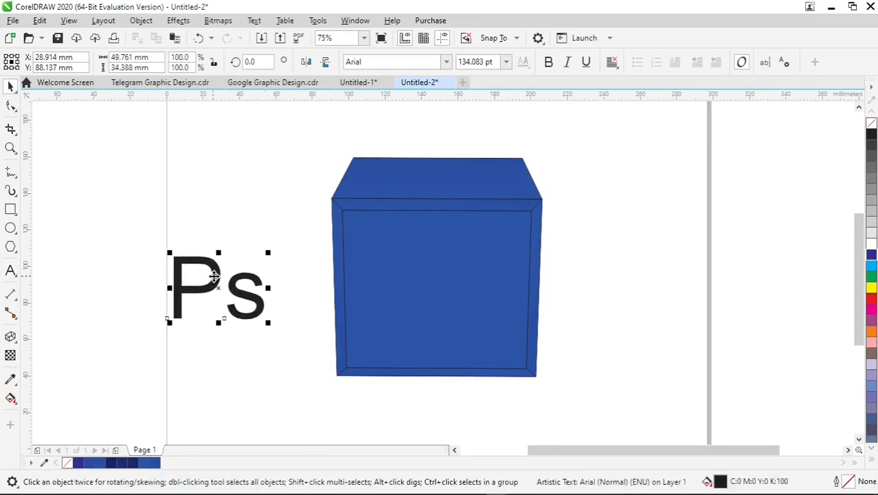
{"action": "left_click_drag", "start_coordinate": [214, 277], "coordinate": [242, 242]}
{"action": "left_click", "coordinate": [447, 63]}
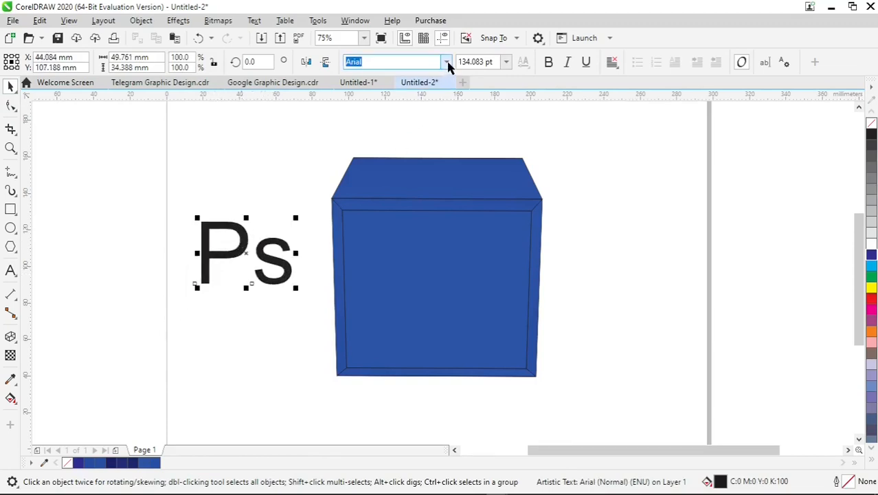
{"action": "left_click", "coordinate": [448, 63]}
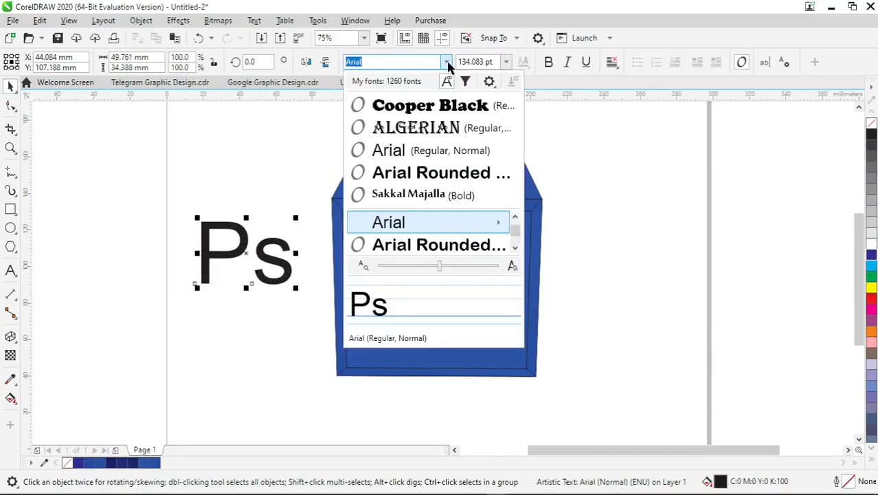
{"action": "left_click", "coordinate": [448, 107]}
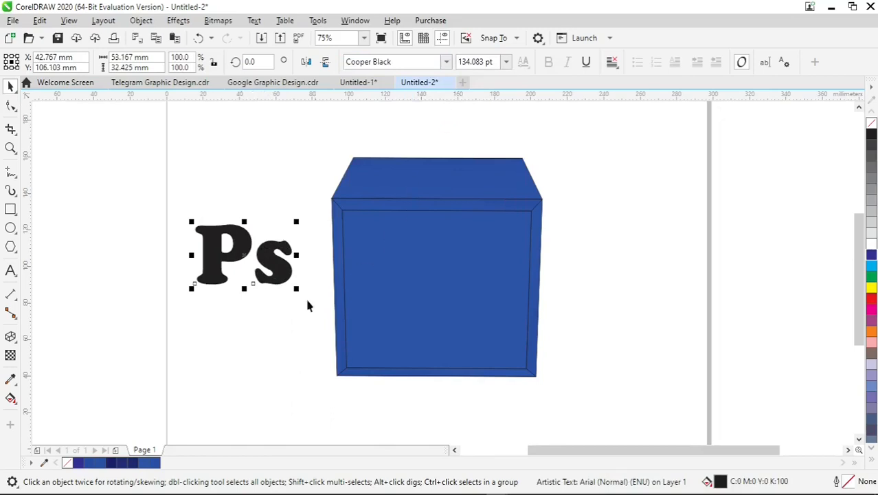
{"action": "left_click_drag", "start_coordinate": [296, 289], "coordinate": [319, 320]}
{"action": "mouse_move", "coordinate": [287, 273]}
{"action": "left_mouse_down"}
{"action": "mouse_move", "coordinate": [474, 304]}
{"action": "mouse_move", "coordinate": [287, 289]}
{"action": "left_mouse_up"}
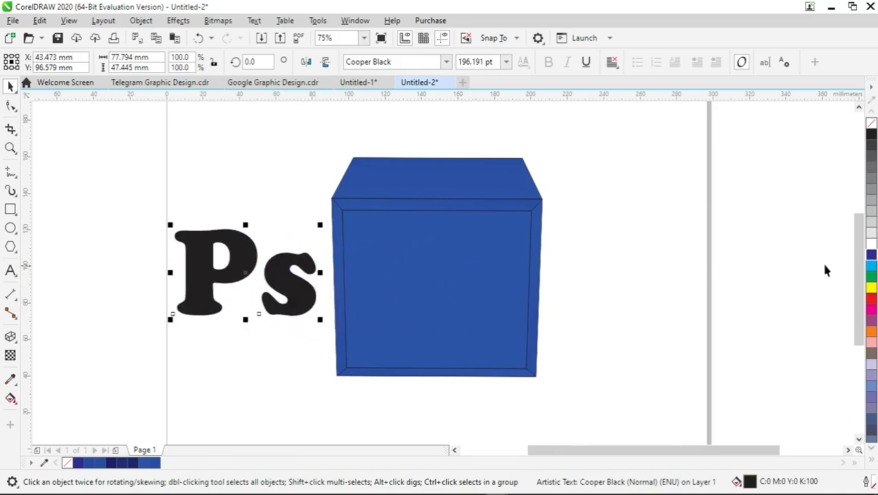
Step: Fill the "Ps" text with cyan and apply an elliptical fountain fill spreading from the middle of the lettering
{"action": "left_click", "coordinate": [872, 258]}
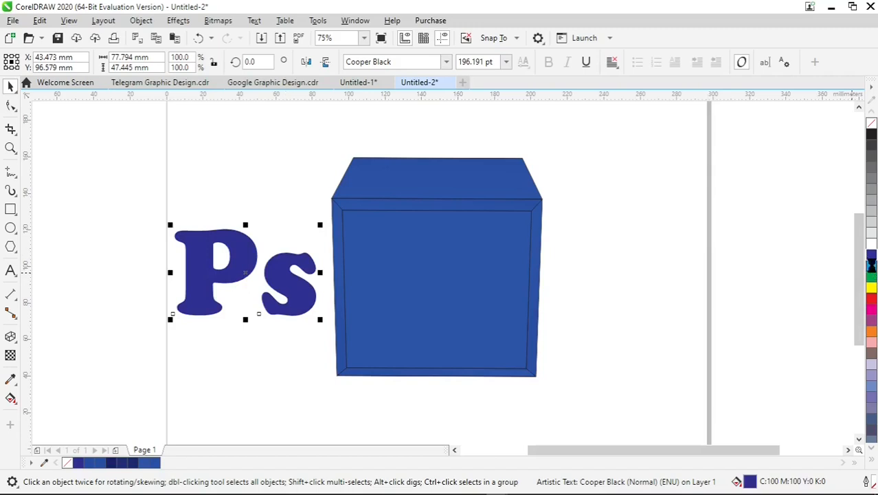
{"action": "left_click", "coordinate": [871, 266]}
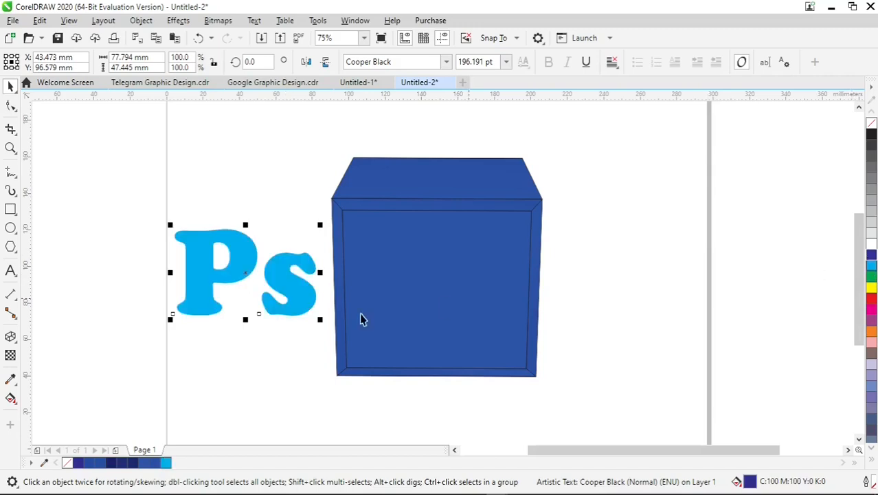
{"action": "left_click", "coordinate": [11, 400]}
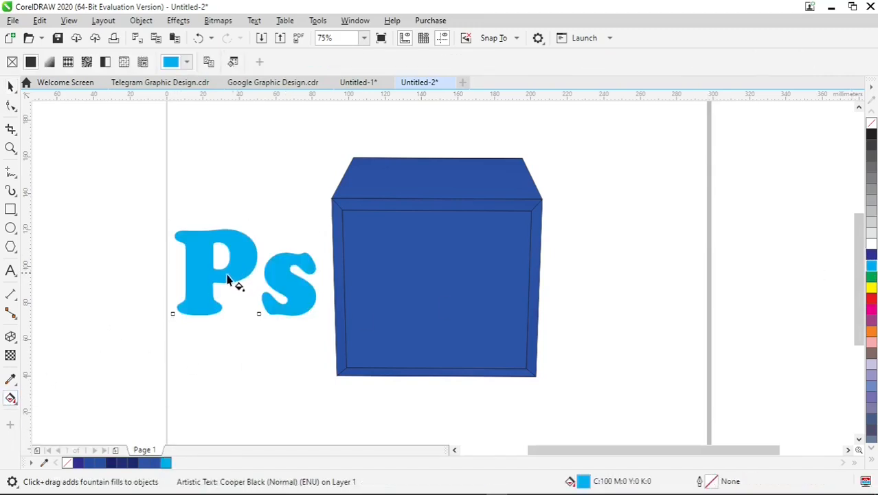
{"action": "left_click_drag", "start_coordinate": [199, 290], "coordinate": [235, 257]}
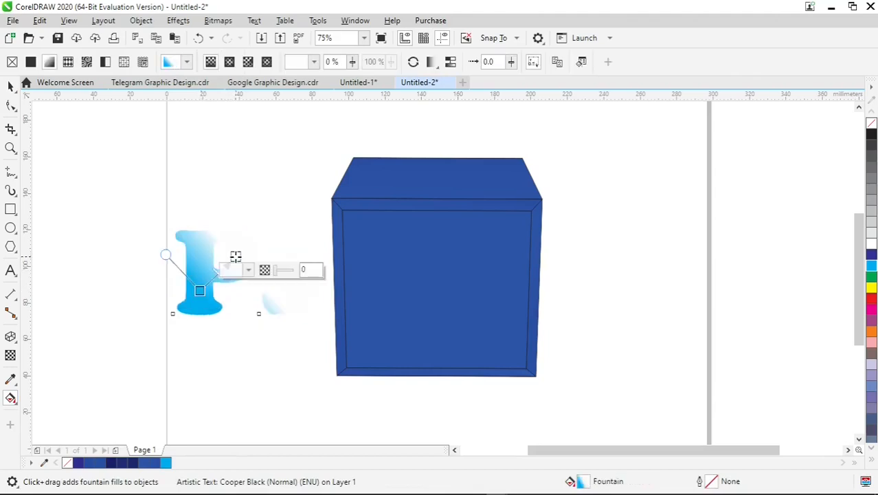
{"action": "left_click", "coordinate": [230, 63]}
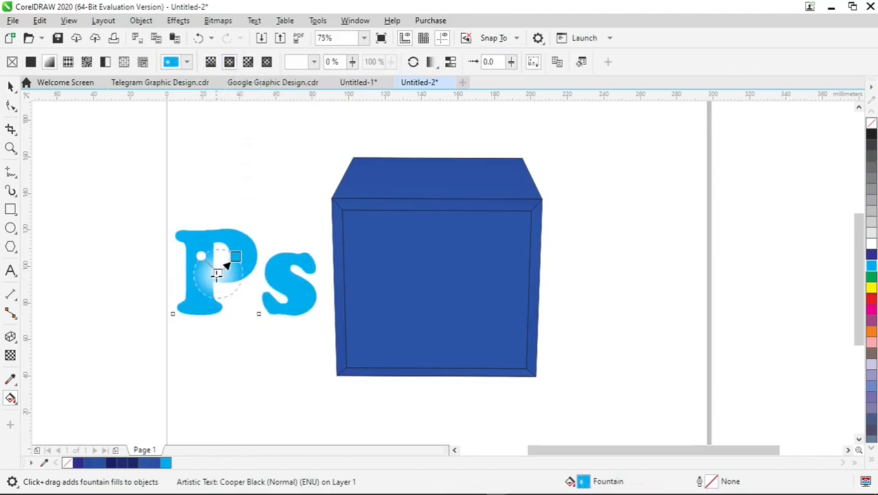
{"action": "left_click_drag", "start_coordinate": [217, 274], "coordinate": [255, 223]}
Step: Colour the fountain fill's centre cyan and its outer end dark blue, and widen the gradient to span both letters
{"action": "left_click", "coordinate": [245, 273]}
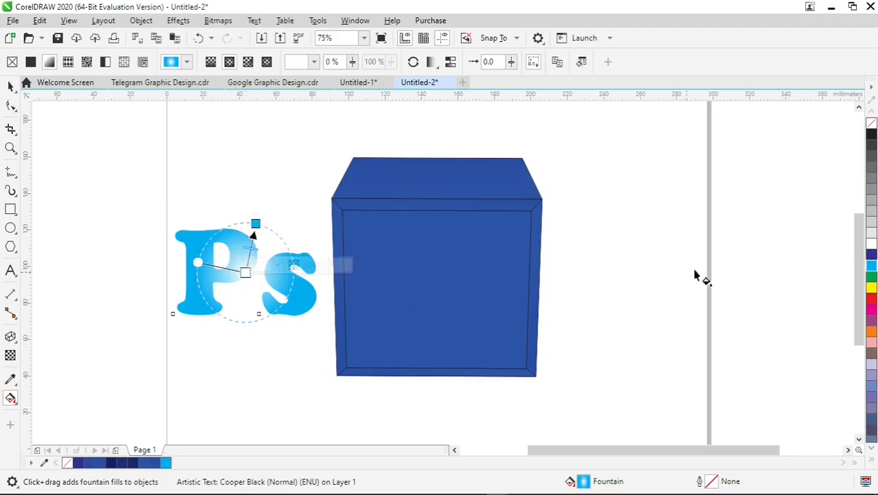
{"action": "left_click", "coordinate": [872, 267]}
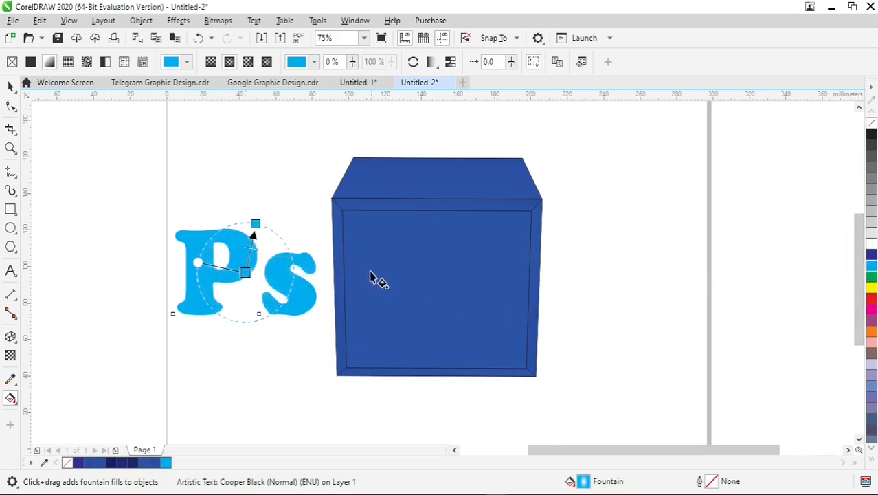
{"action": "left_click", "coordinate": [256, 224]}
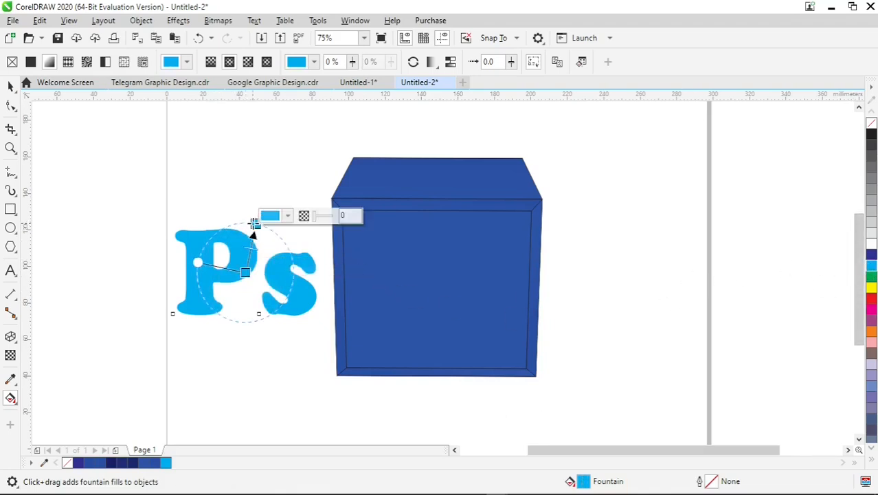
{"action": "left_click", "coordinate": [872, 257]}
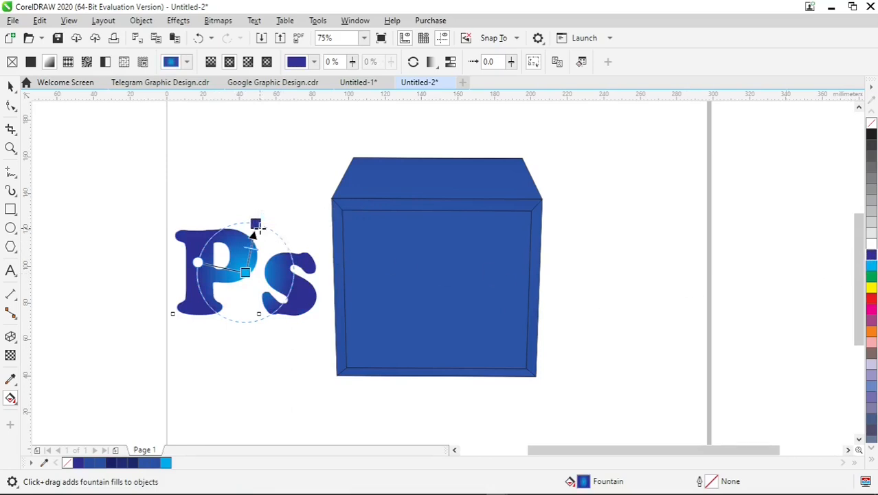
{"action": "left_click_drag", "start_coordinate": [255, 223], "coordinate": [275, 215]}
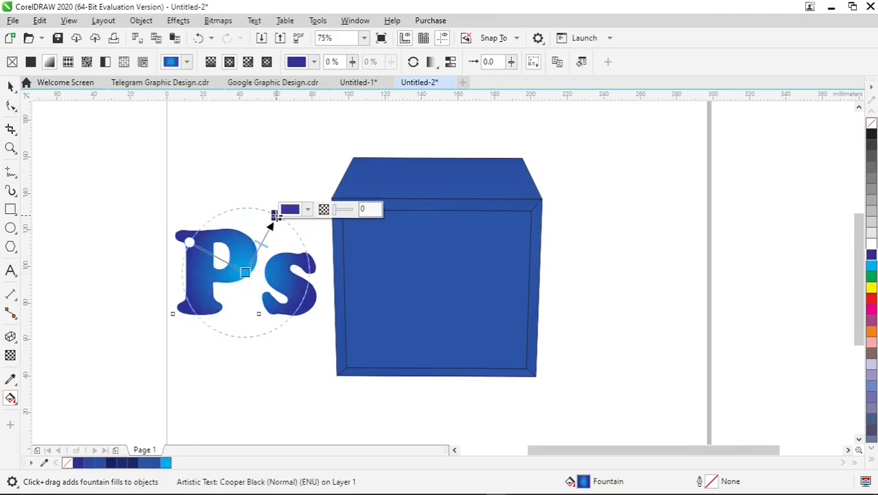
{"action": "left_click_drag", "start_coordinate": [276, 216], "coordinate": [275, 212]}
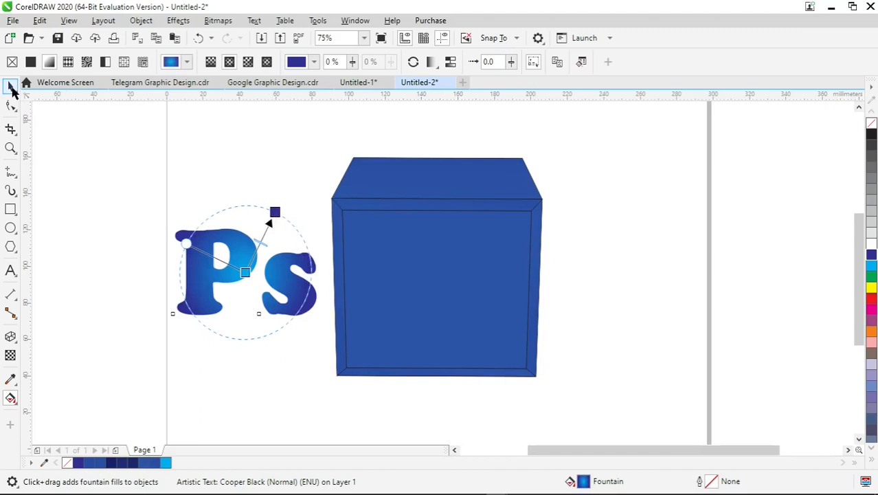
Step: Move the "Ps" text onto the middle of the box's front face and give it a white outline
{"action": "left_click", "coordinate": [12, 90]}
{"action": "left_click", "coordinate": [152, 144]}
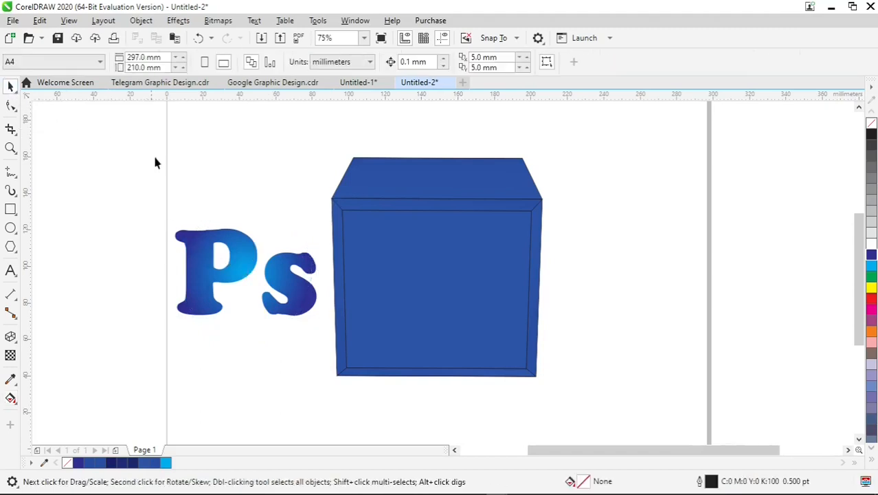
{"action": "left_click_drag", "start_coordinate": [210, 285], "coordinate": [399, 297]}
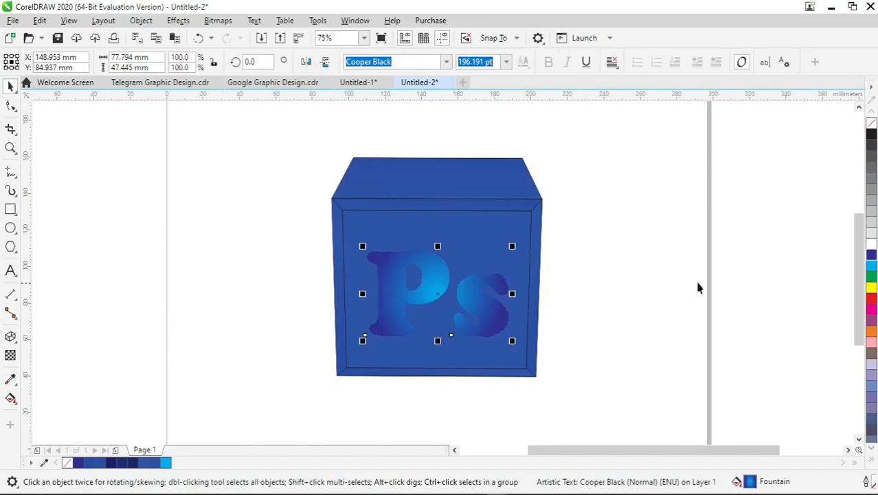
{"action": "right_click", "coordinate": [872, 248]}
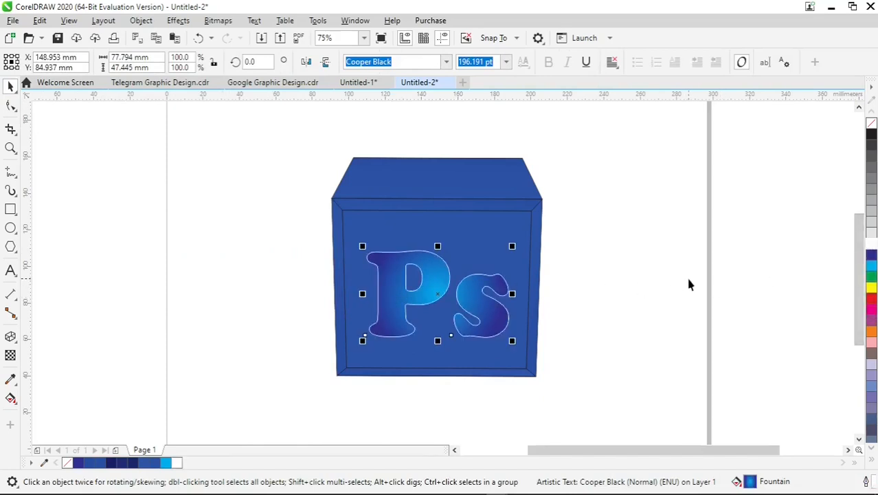
Step: Set the text outline to 8.0 pt with round corners and round line caps, behind the fill and scaling with the object
{"action": "key", "text": "F12"}
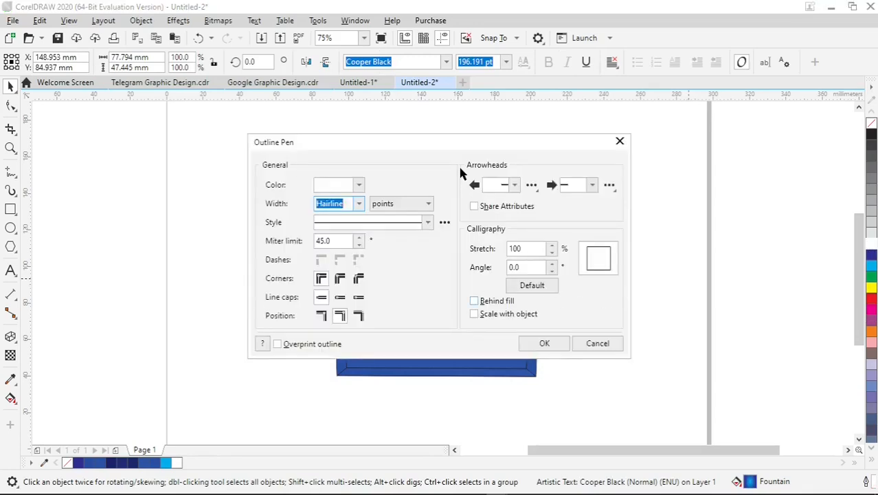
{"action": "left_click_drag", "start_coordinate": [428, 149], "coordinate": [661, 108]}
{"action": "left_click", "coordinate": [718, 263]}
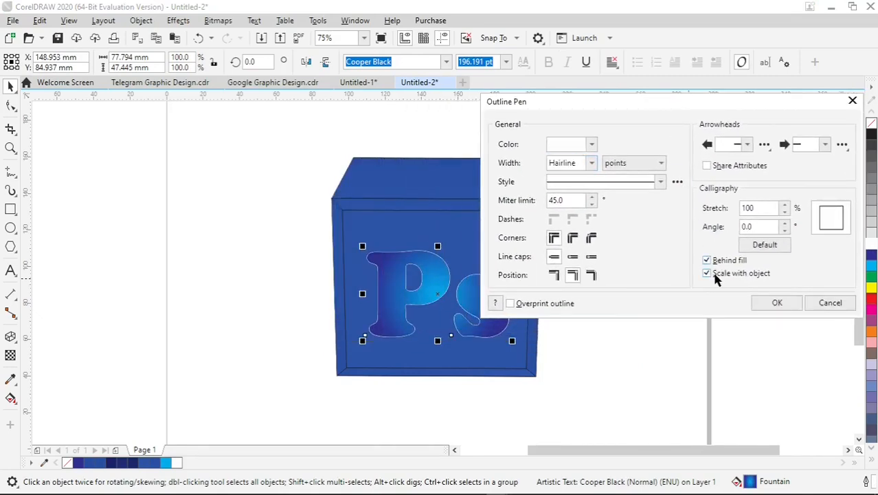
{"action": "left_click", "coordinate": [572, 238]}
{"action": "left_click", "coordinate": [592, 163]}
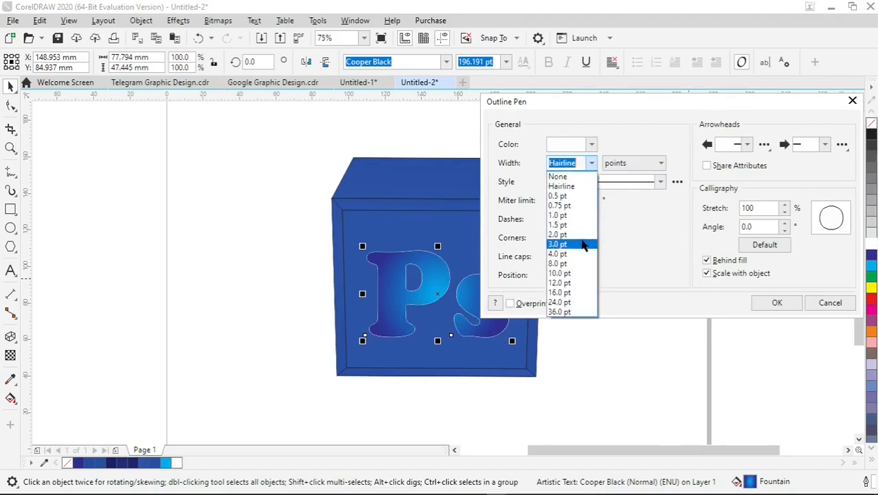
{"action": "left_click", "coordinate": [579, 253]}
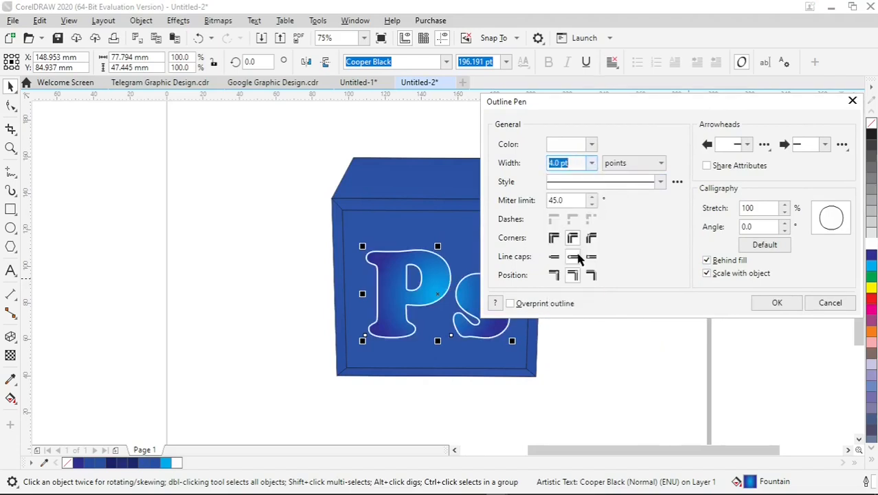
{"action": "left_click", "coordinate": [580, 258]}
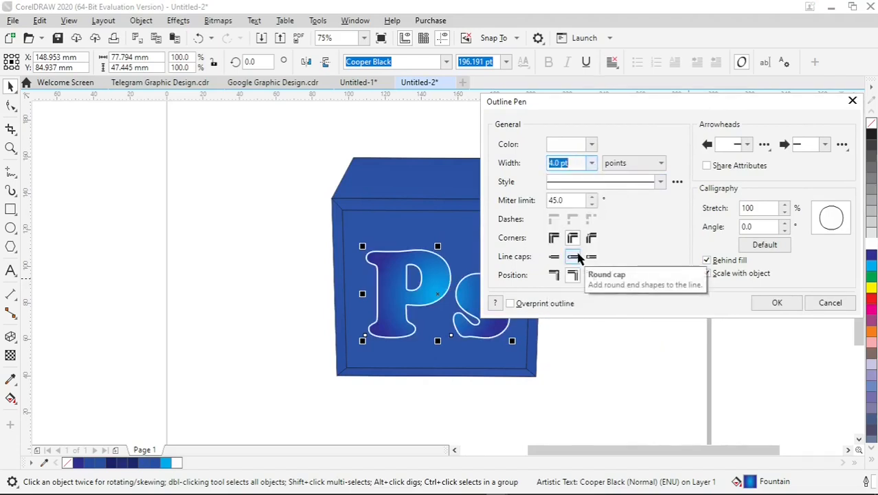
{"action": "left_click", "coordinate": [592, 163]}
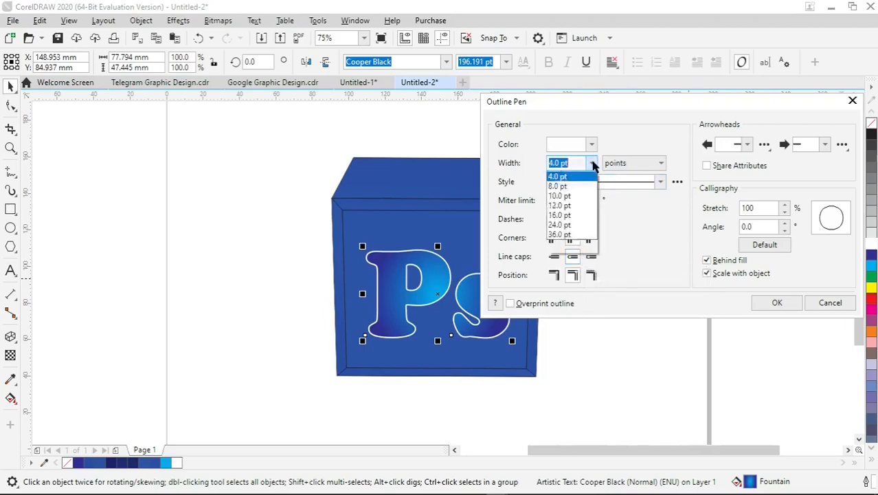
{"action": "left_click", "coordinate": [563, 263]}
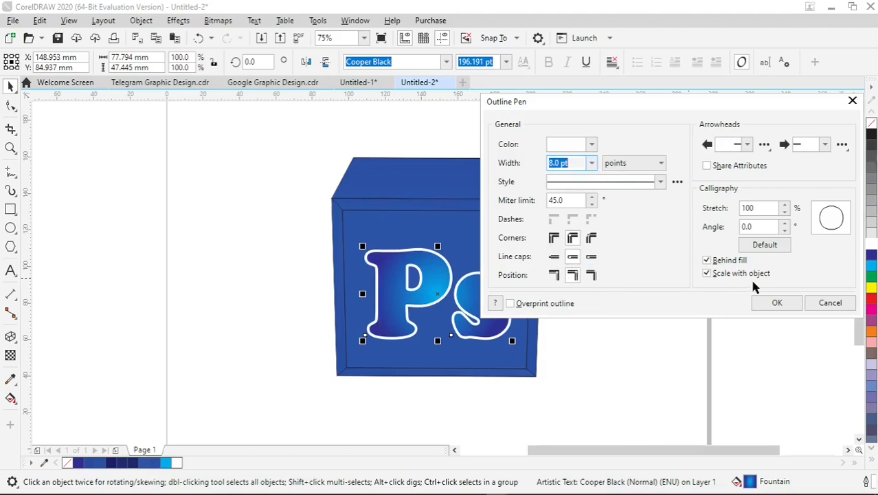
{"action": "left_click", "coordinate": [775, 303]}
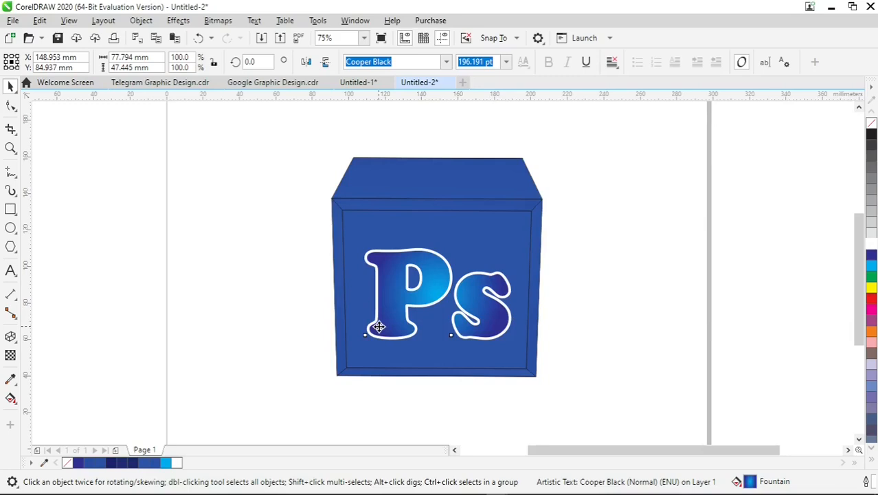
Step: Add a black drop shadow falling straight below the "Ps" text with opacity about 98 and feather 15, then deselect it
{"action": "left_click", "coordinate": [17, 343]}
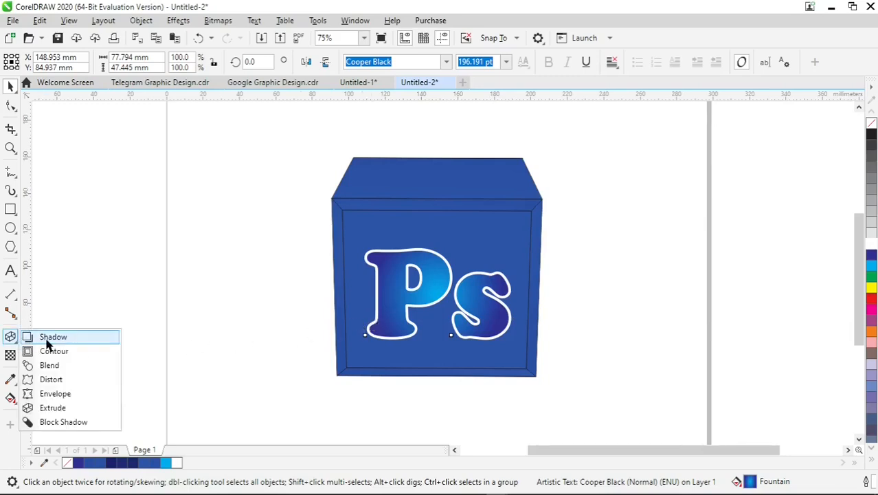
{"action": "left_click", "coordinate": [72, 341]}
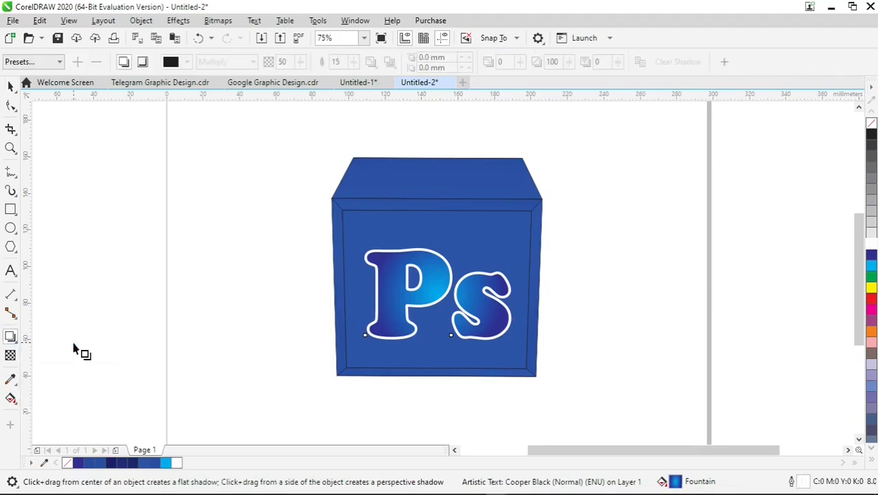
{"action": "scroll", "coordinate": [438, 350], "scroll_direction": "up", "scroll_amount": 2}
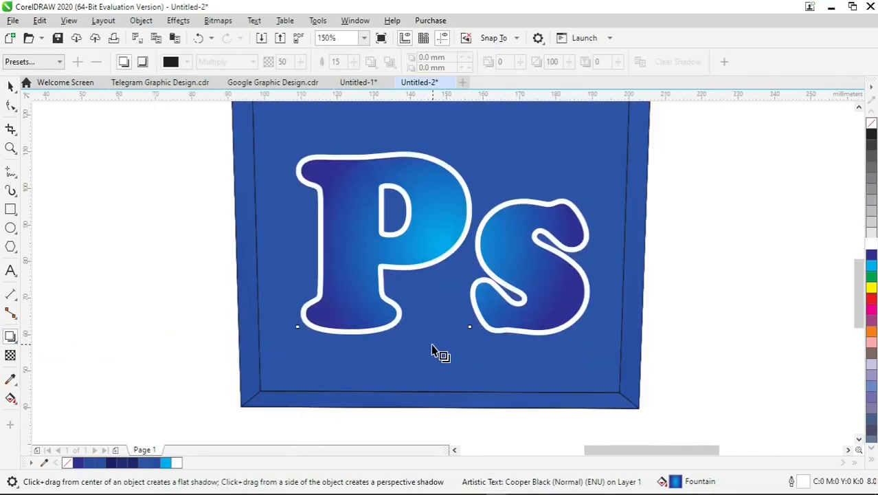
{"action": "left_click_drag", "start_coordinate": [443, 151], "coordinate": [438, 358]}
{"action": "left_click_drag", "start_coordinate": [440, 255], "coordinate": [436, 367]}
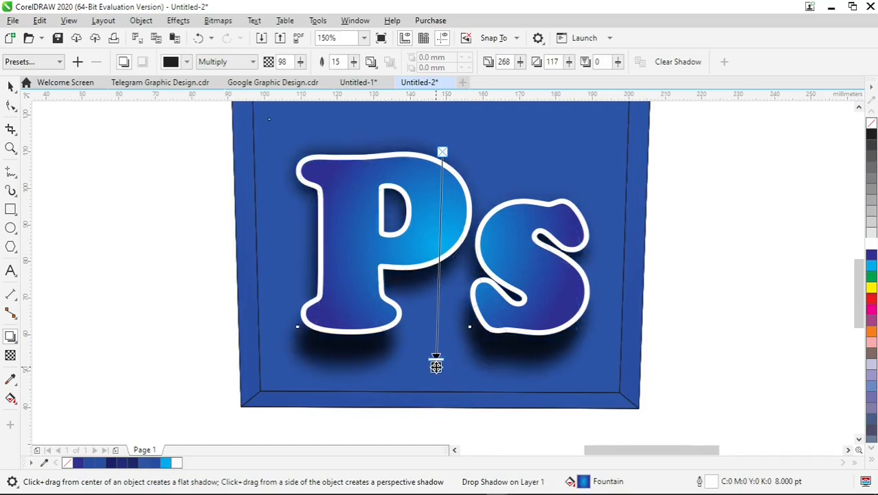
{"action": "left_click", "coordinate": [11, 86]}
{"action": "left_click", "coordinate": [707, 242]}
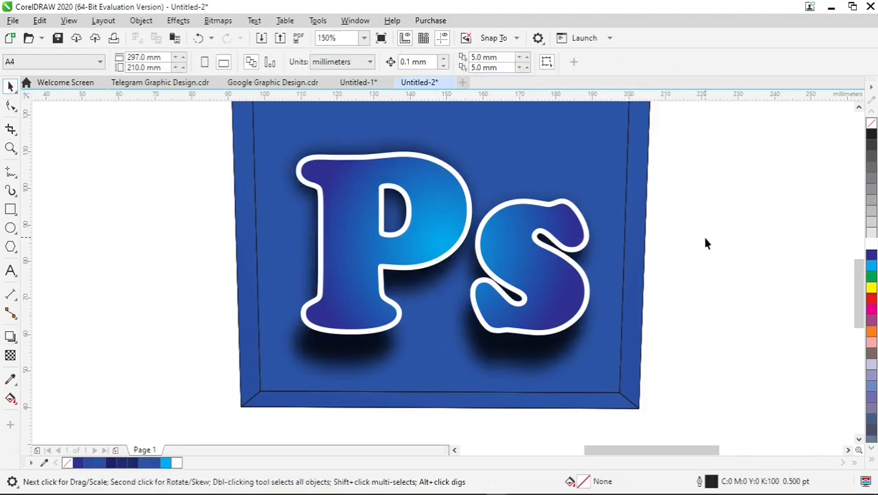
{"action": "scroll", "coordinate": [707, 242], "scroll_direction": "down", "scroll_amount": 2}
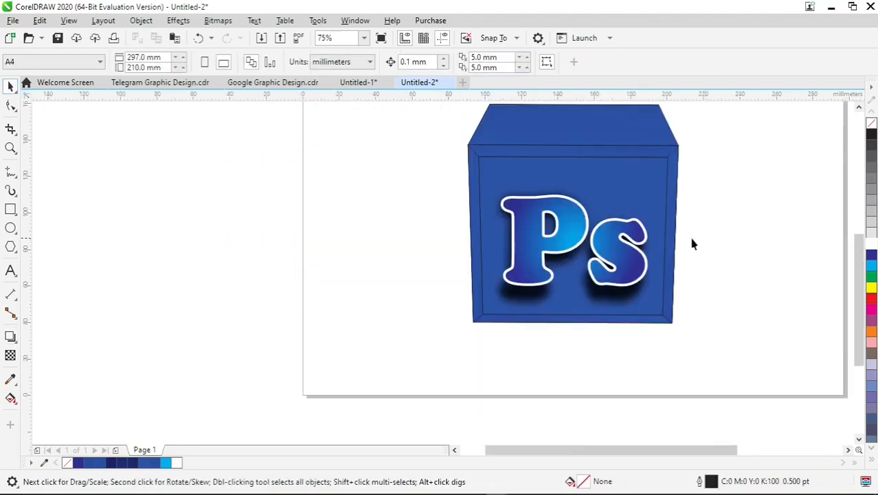
Step: Align the "Ps" text with the box's vertical centre and shift it down onto the middle of the front face, at about Y 90 mm
{"action": "left_click", "coordinate": [614, 245]}
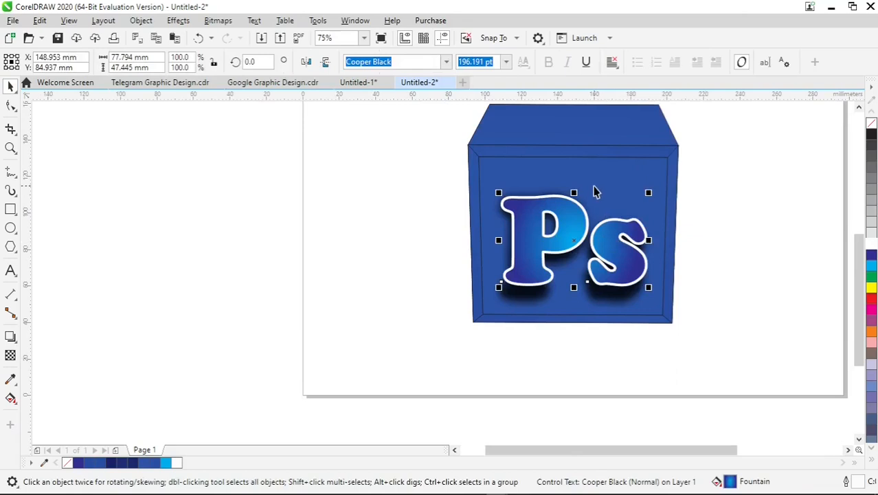
{"action": "key", "text": "ctrl+a"}
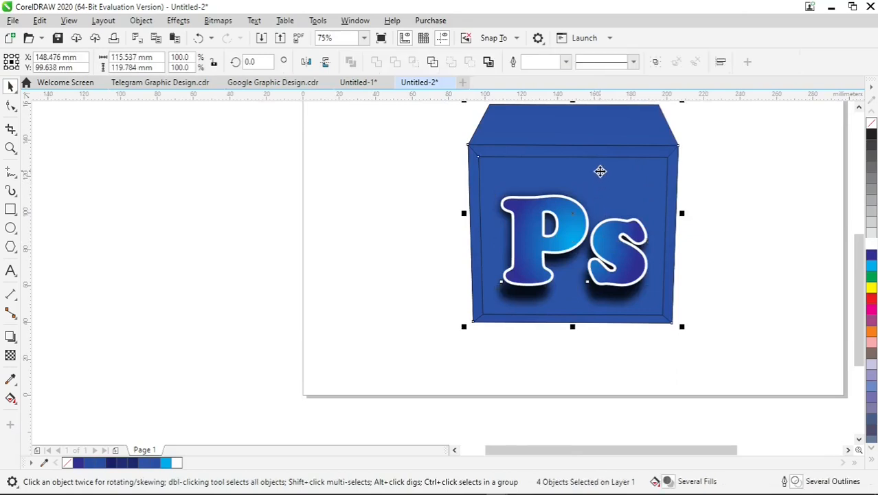
{"action": "key", "text": "e"}
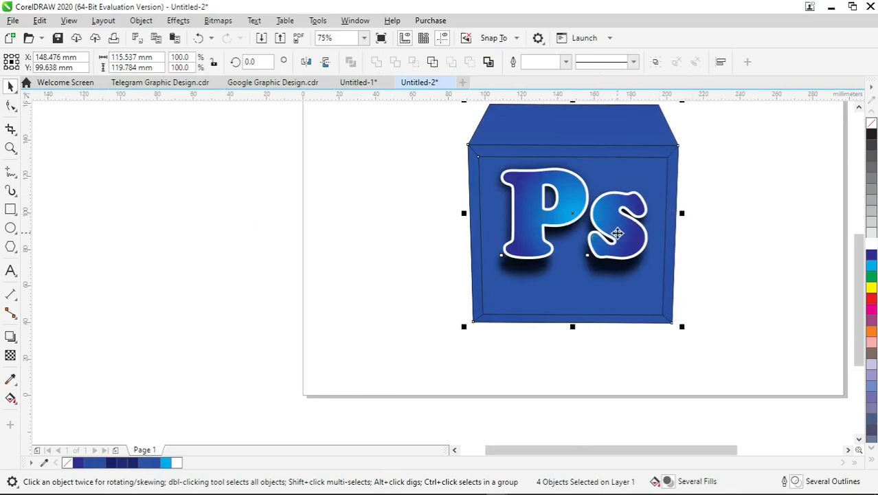
{"action": "scroll", "coordinate": [858, 263], "scroll_direction": "up", "scroll_amount": 1}
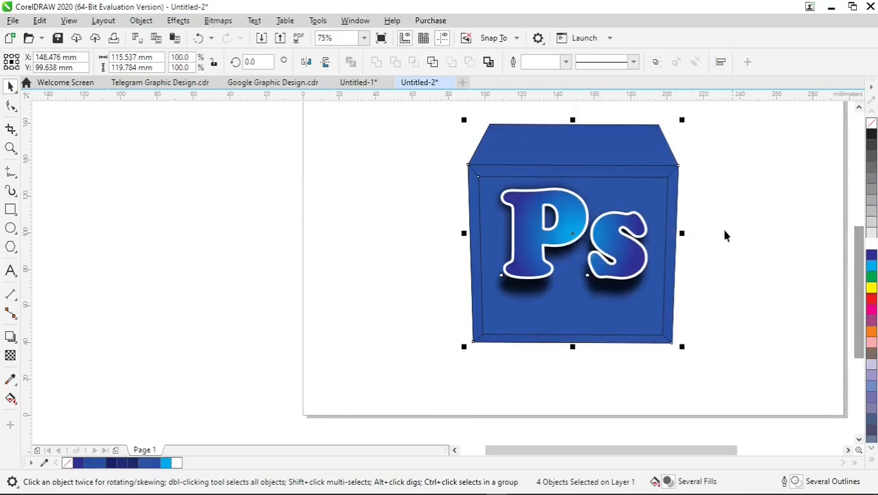
{"action": "left_click", "coordinate": [526, 222], "text": "ctrl"}
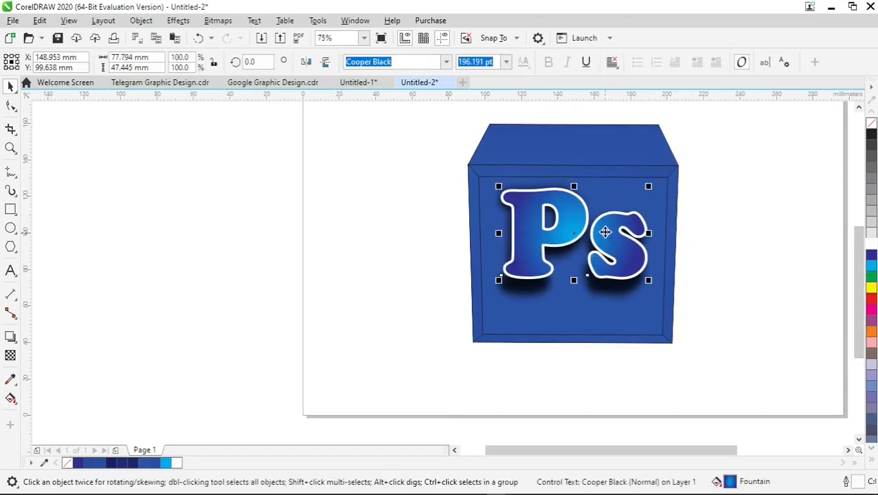
{"action": "left_click_drag", "start_coordinate": [604, 229], "coordinate": [607, 252]}
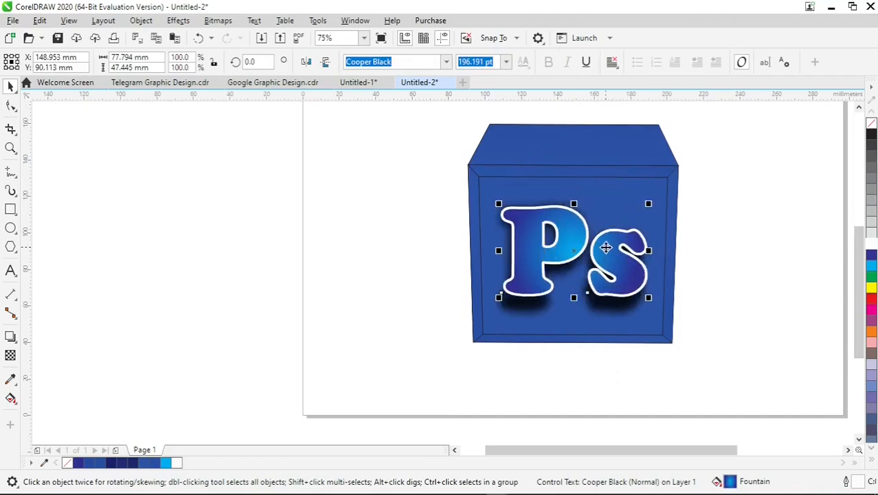
{"action": "left_click", "coordinate": [709, 261]}
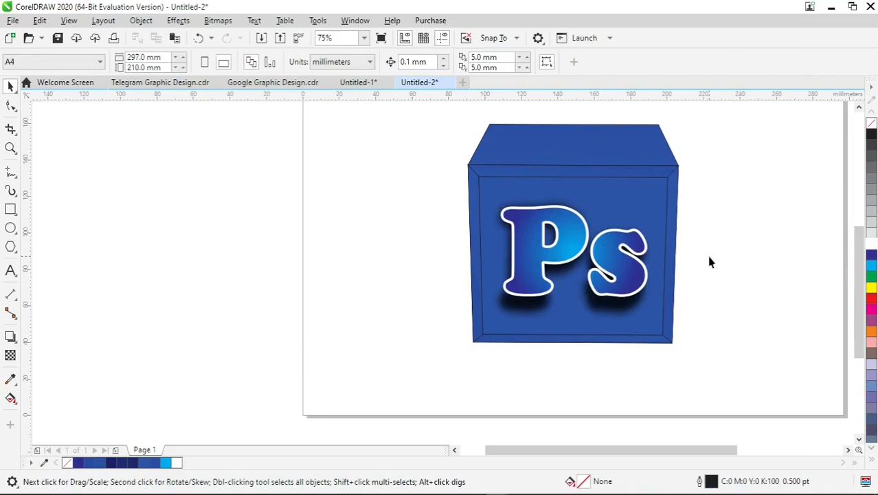
Step: Try a white outline on the box and return the outline to black
{"action": "left_click", "coordinate": [592, 173]}
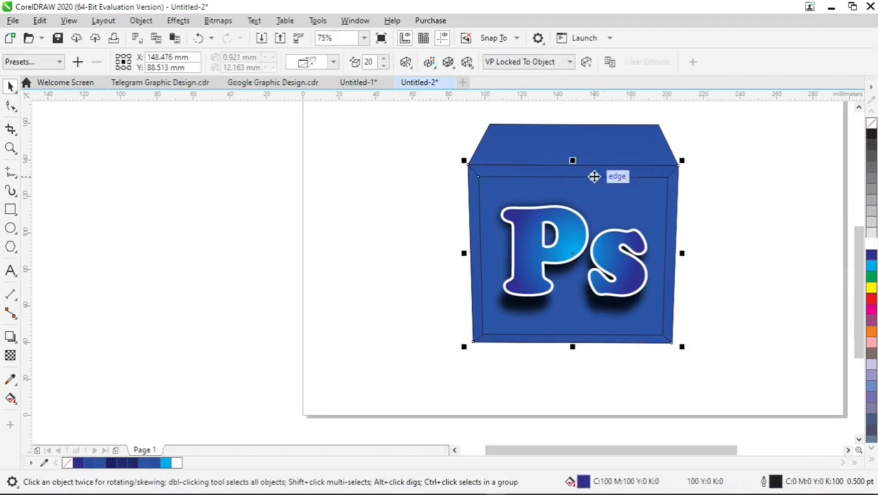
{"action": "right_click", "coordinate": [872, 245]}
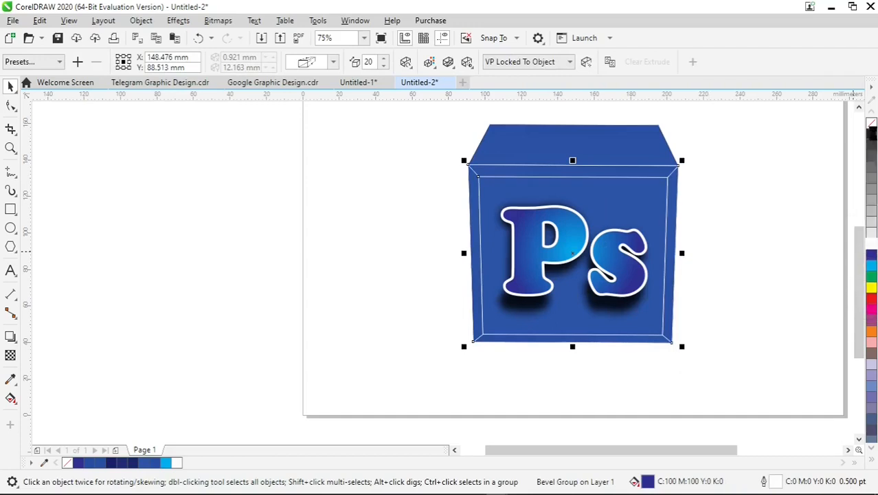
{"action": "right_click", "coordinate": [872, 136]}
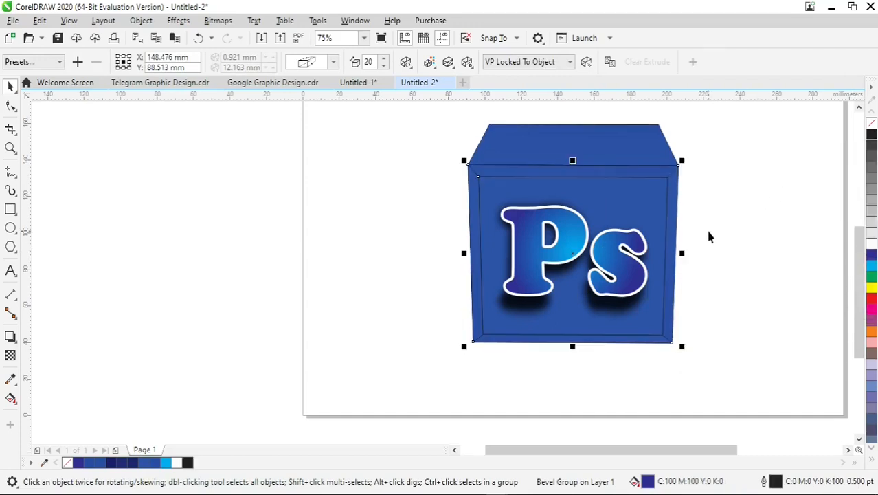
Step: Set the box's outline to round corners and round line caps, behind the fill and scaling with the object
{"action": "key", "text": "F12"}
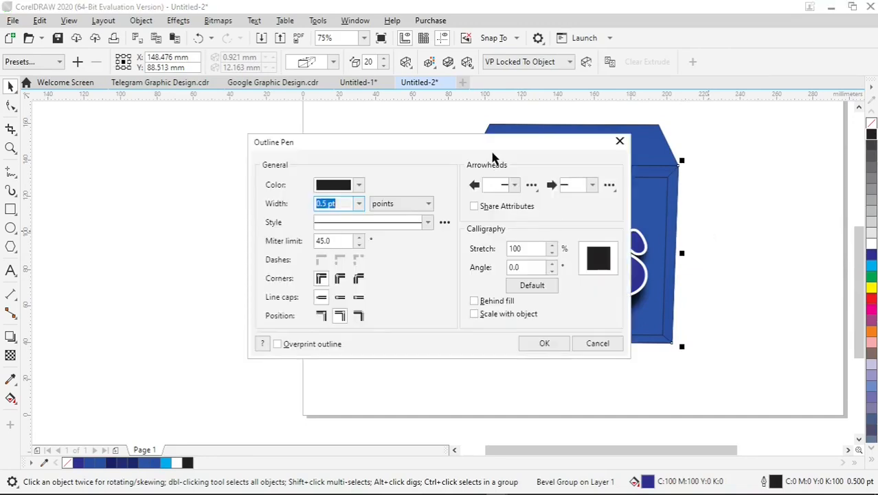
{"action": "left_click_drag", "start_coordinate": [493, 143], "coordinate": [347, 91]}
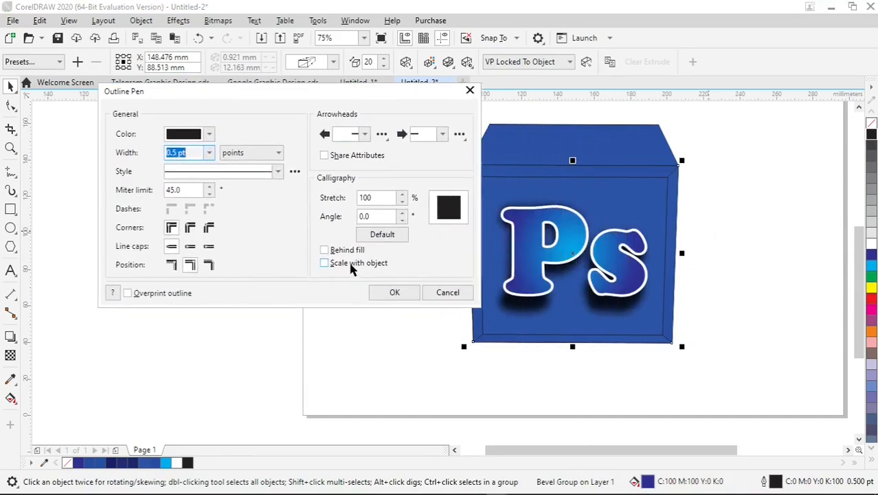
{"action": "left_click", "coordinate": [340, 264]}
{"action": "left_click", "coordinate": [339, 253]}
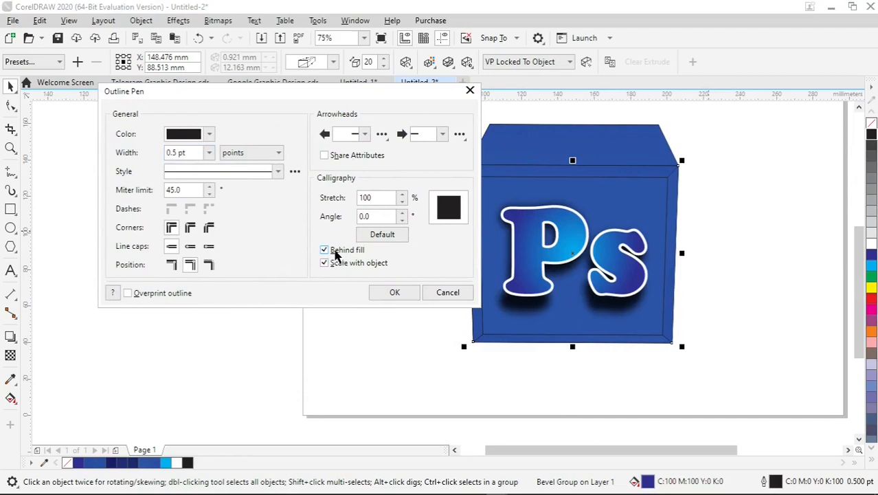
{"action": "left_click", "coordinate": [190, 247]}
{"action": "left_click", "coordinate": [191, 230]}
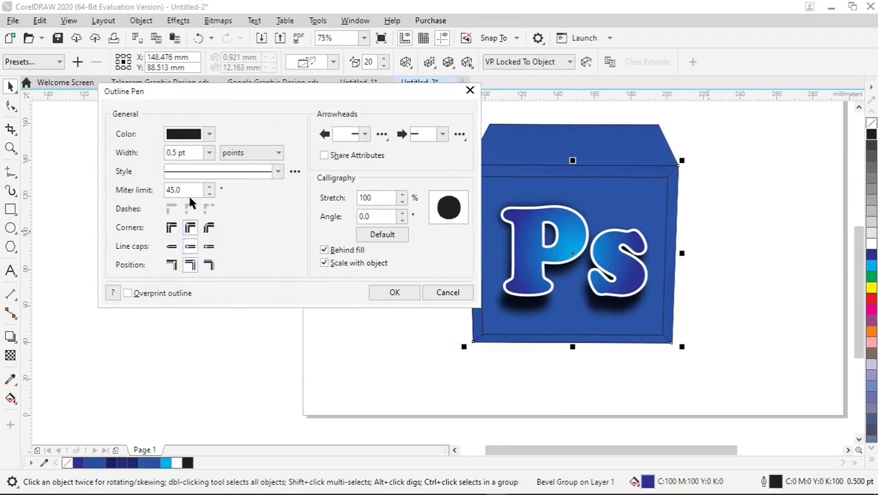
Step: Set the box's outline width to 3.0 pt, apply the outline settings and deselect the box
{"action": "left_click", "coordinate": [208, 153]}
{"action": "left_click", "coordinate": [191, 245]}
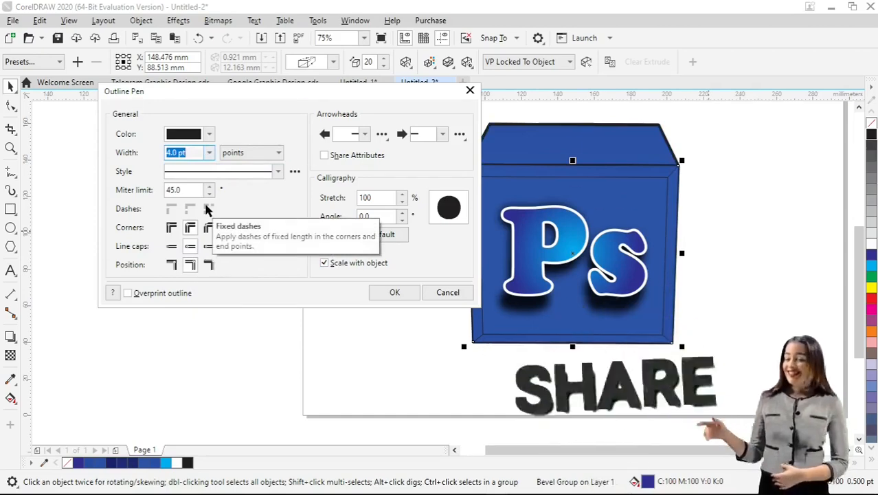
{"action": "left_click", "coordinate": [208, 153]}
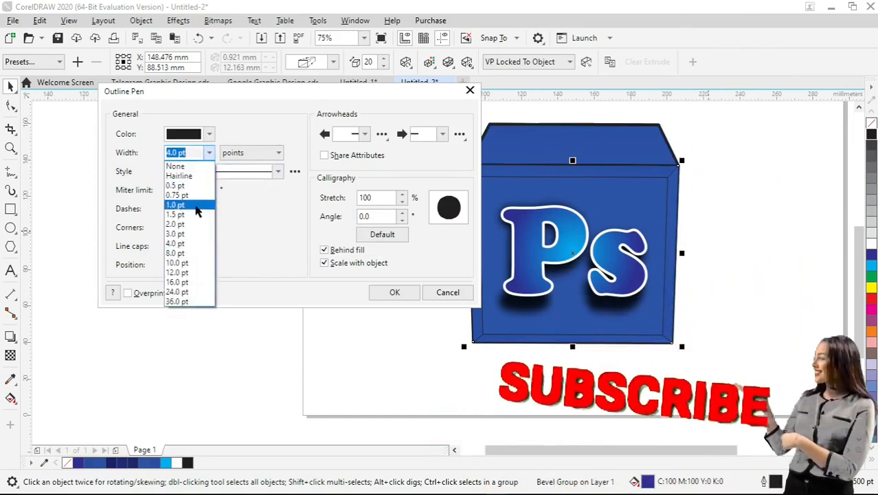
{"action": "left_click", "coordinate": [176, 234]}
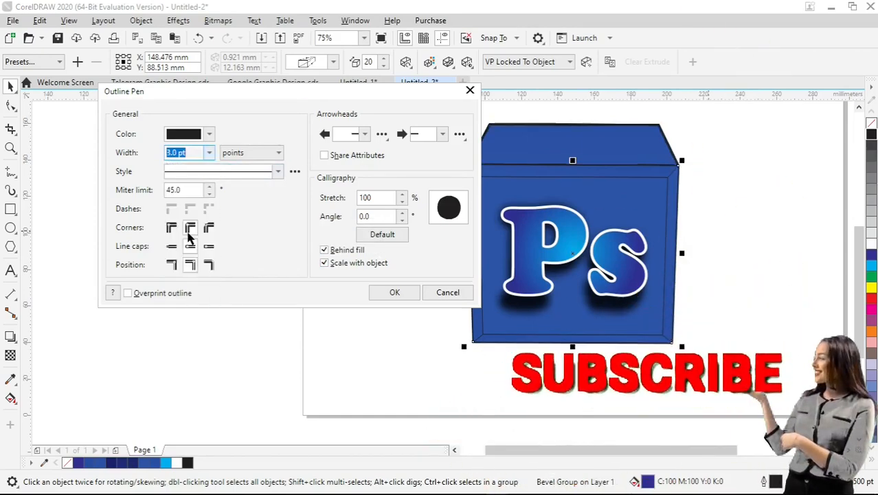
{"action": "left_click", "coordinate": [396, 293]}
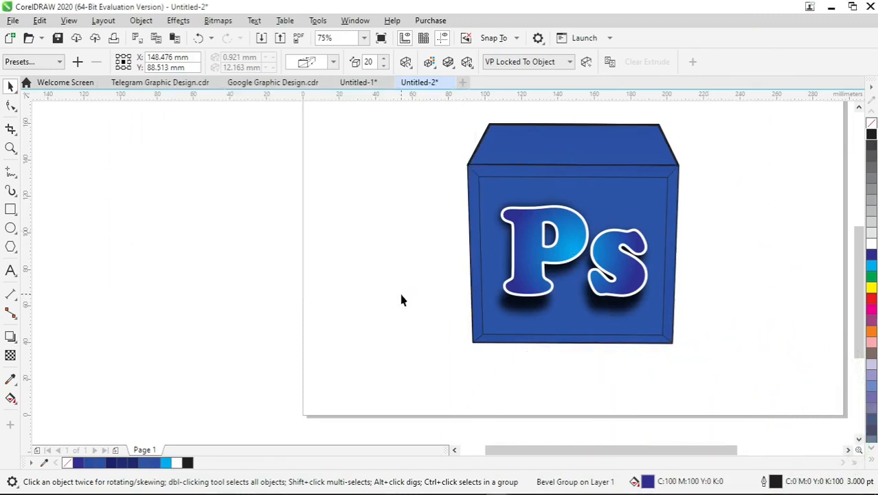
{"action": "left_click", "coordinate": [725, 260]}
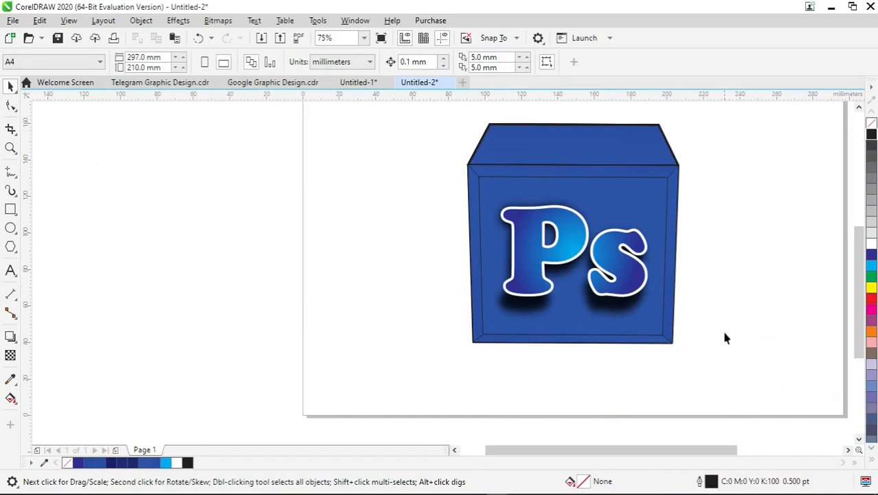
Step: Group all the box parts with the "Ps" text and its shadow
{"action": "left_click_drag", "start_coordinate": [730, 379], "coordinate": [451, 119]}
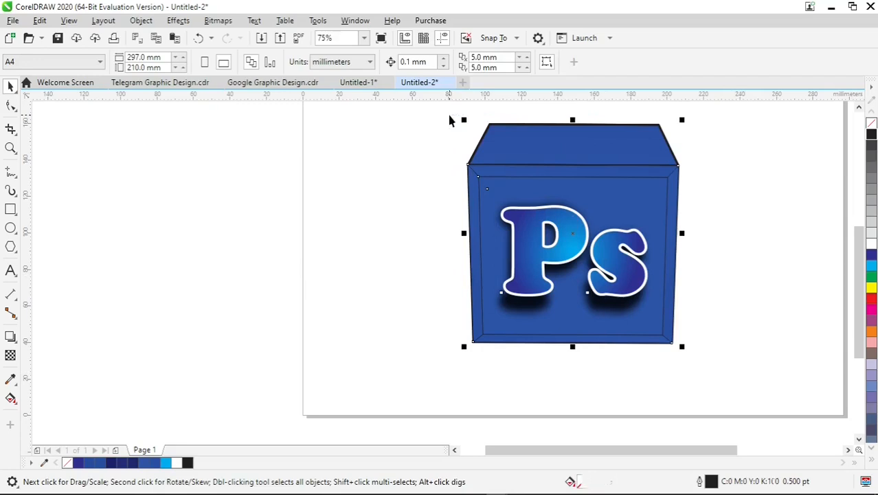
{"action": "right_click", "coordinate": [550, 167]}
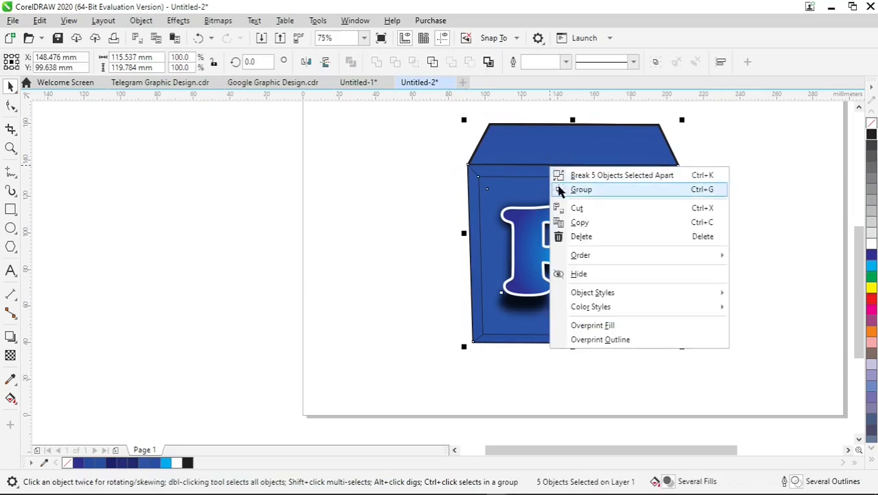
{"action": "left_click", "coordinate": [565, 189]}
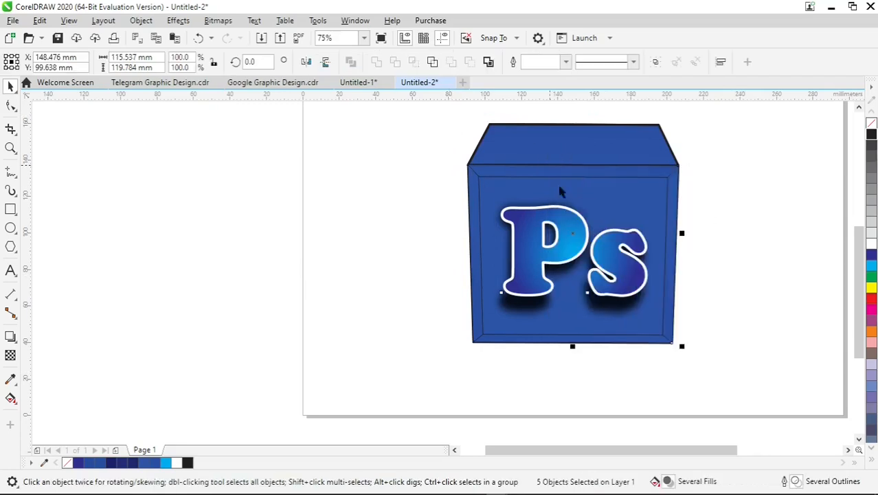
Step: Add a page-sized rectangle behind the icon and fill it with cyan
{"action": "double_click", "coordinate": [11, 211]}
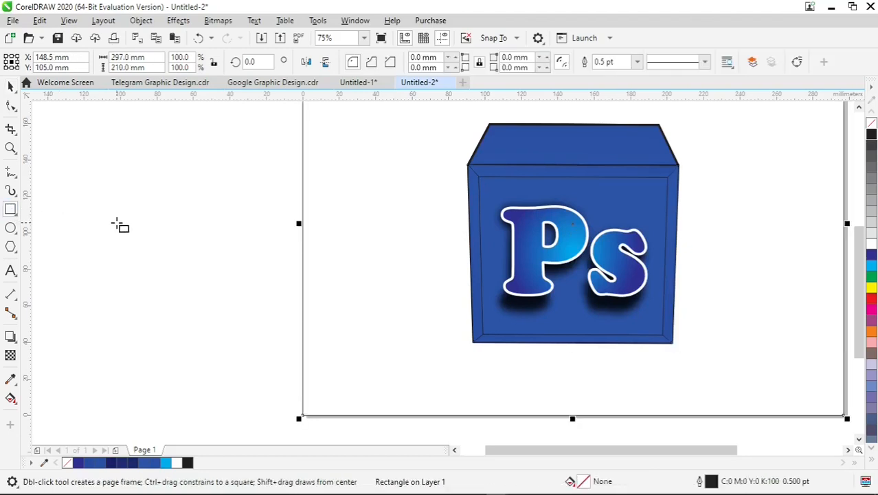
{"action": "key", "text": "shift+F4"}
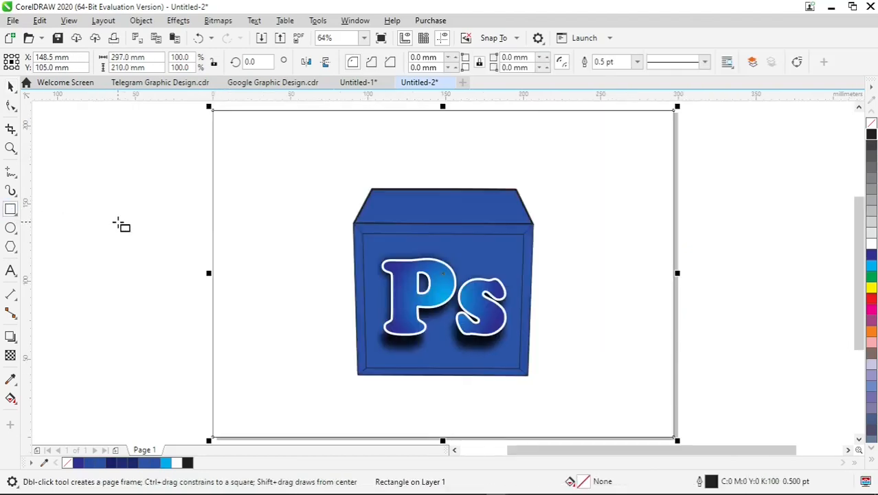
{"action": "key", "text": "space"}
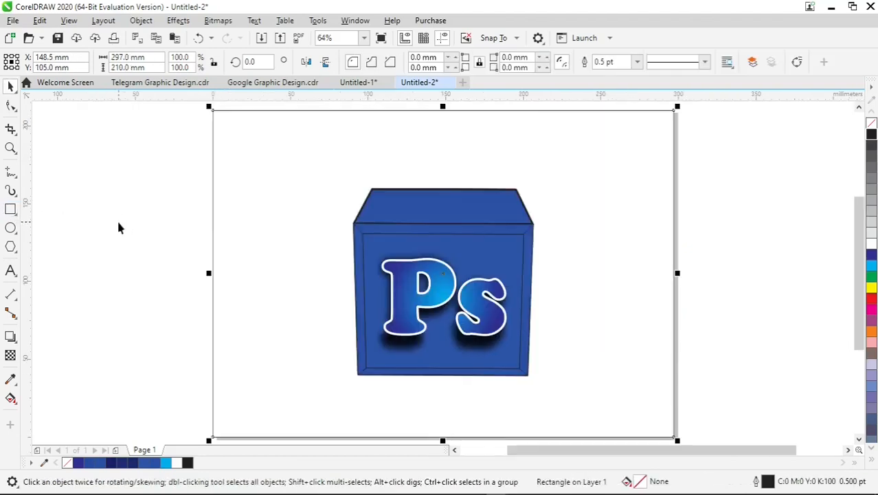
{"action": "left_click", "coordinate": [872, 270]}
{"action": "left_click", "coordinate": [808, 261]}
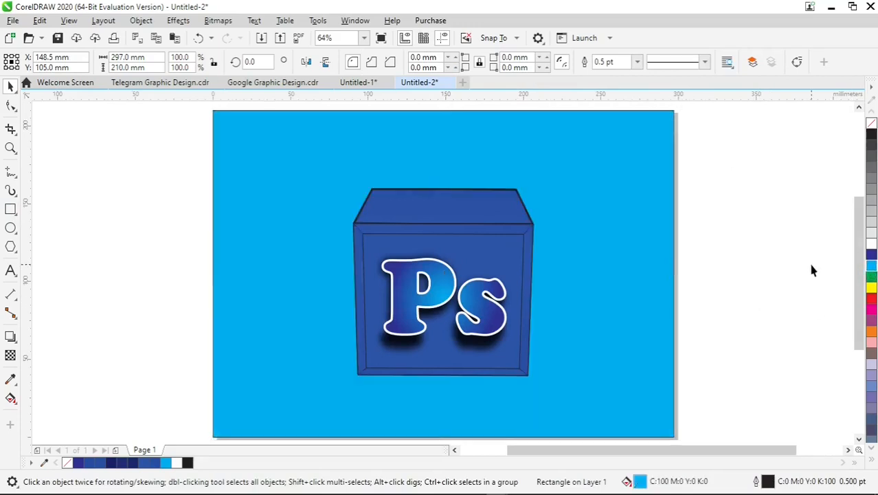
Step: Move the icon group up on the page, enlarge it from its centre to about 138 × 143 mm, and deselect it
{"action": "left_click", "coordinate": [464, 247]}
{"action": "left_click", "coordinate": [483, 246], "text": "ctrl"}
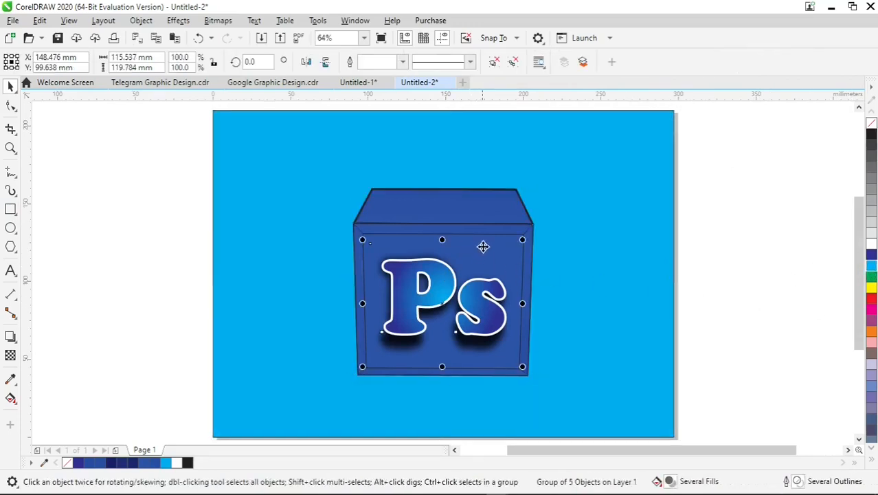
{"action": "left_click", "coordinate": [481, 209]}
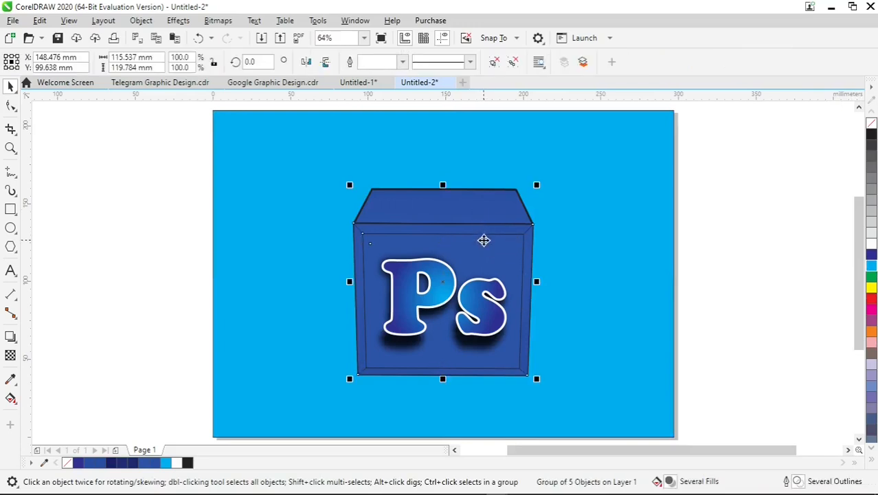
{"action": "left_click_drag", "start_coordinate": [484, 239], "coordinate": [484, 195]}
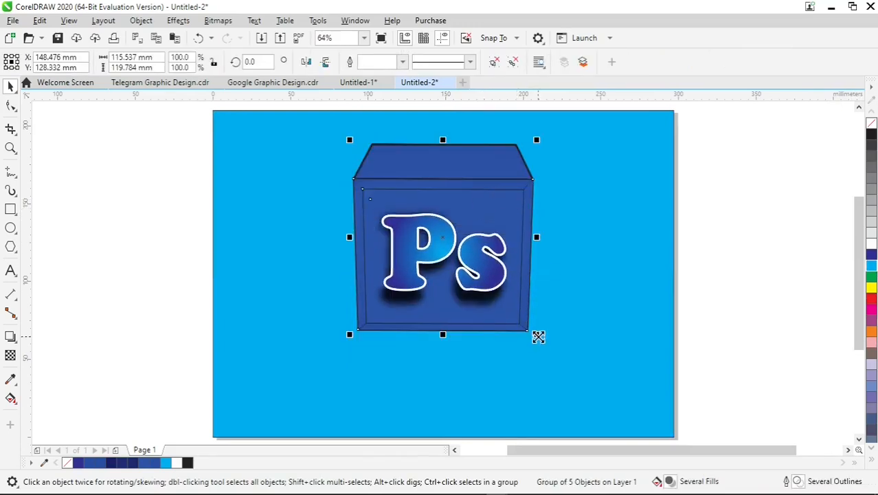
{"action": "left_click_drag", "start_coordinate": [539, 335], "coordinate": [558, 355]}
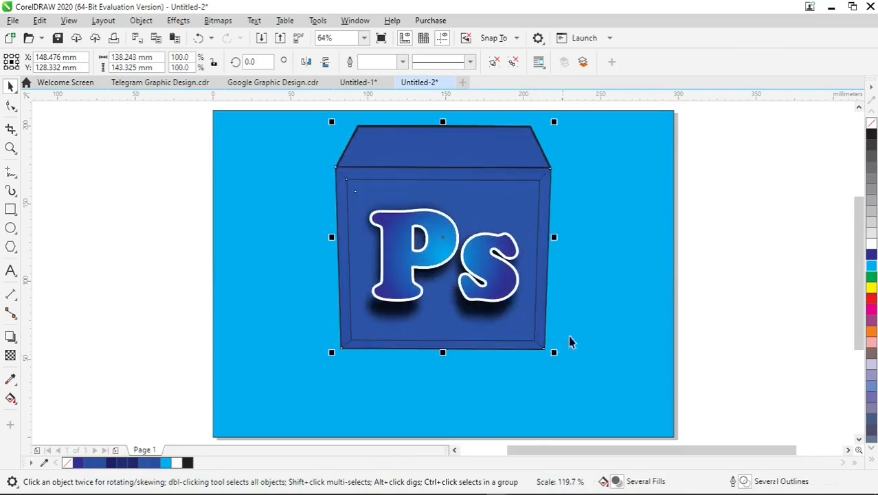
{"action": "left_click", "coordinate": [699, 268]}
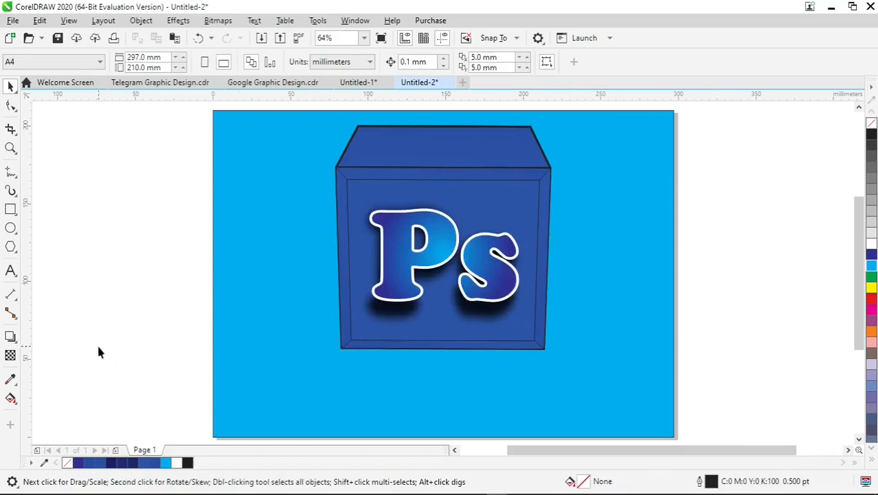
Step: Give the background rectangle an elliptical fountain fill, white at the centre and cyan outside, centred behind the box
{"action": "left_click", "coordinate": [11, 398]}
{"action": "left_click", "coordinate": [251, 342]}
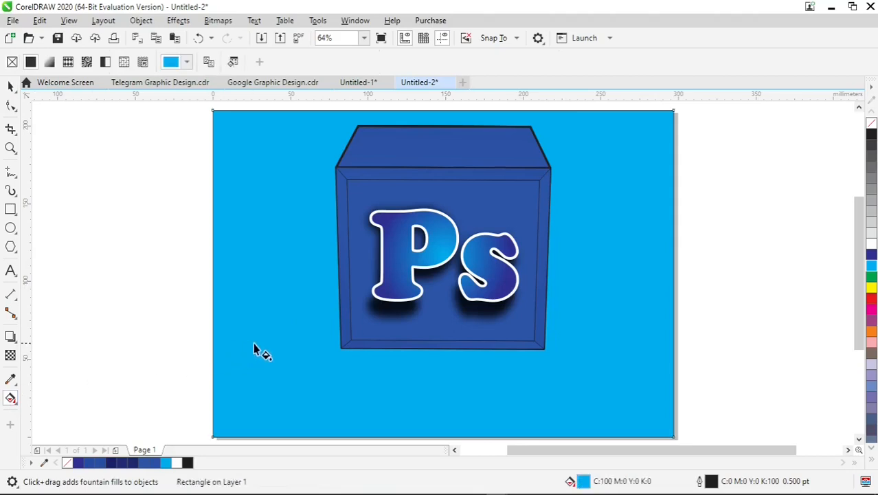
{"action": "left_click_drag", "start_coordinate": [259, 341], "coordinate": [318, 297]}
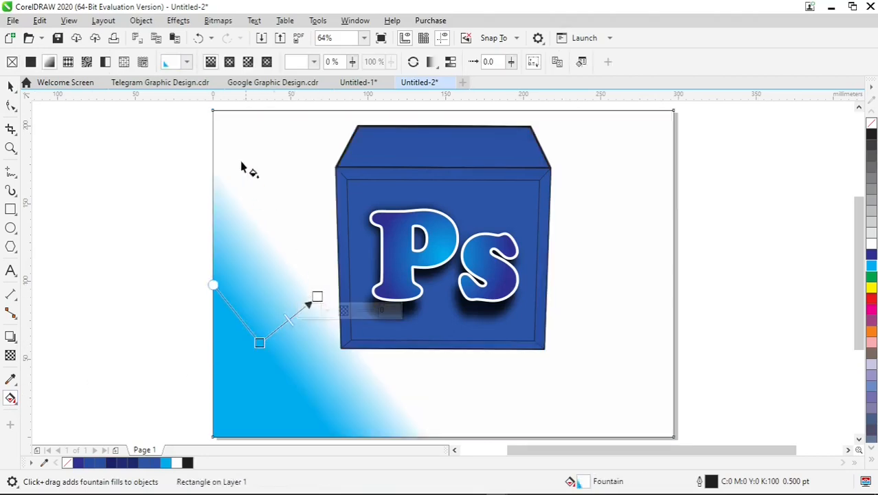
{"action": "left_click", "coordinate": [230, 62]}
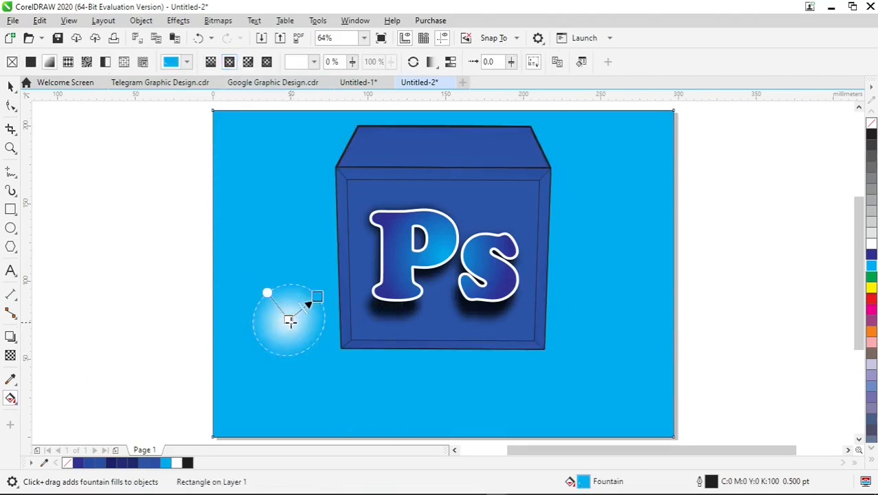
{"action": "left_click_drag", "start_coordinate": [288, 320], "coordinate": [440, 260]}
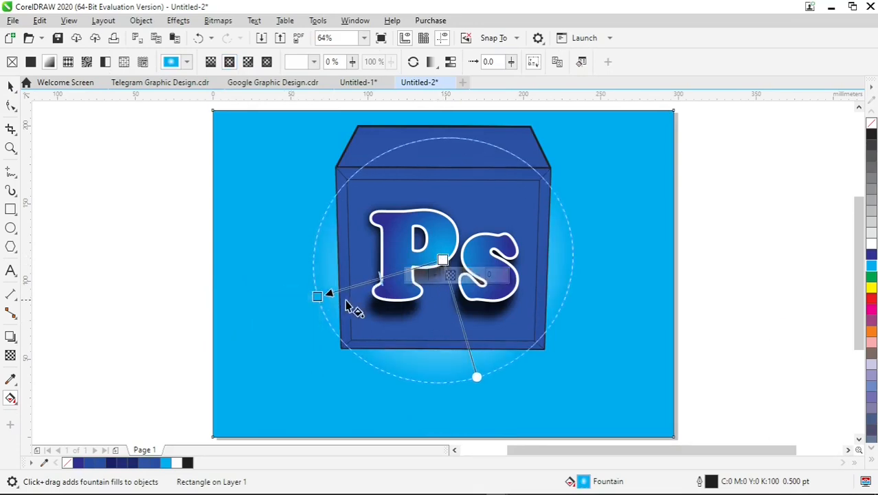
Step: Enlarge the background rectangle's elliptical fountain fill so the white glow spreads to about the page height, and deselect it
{"action": "left_click_drag", "start_coordinate": [317, 296], "coordinate": [266, 325]}
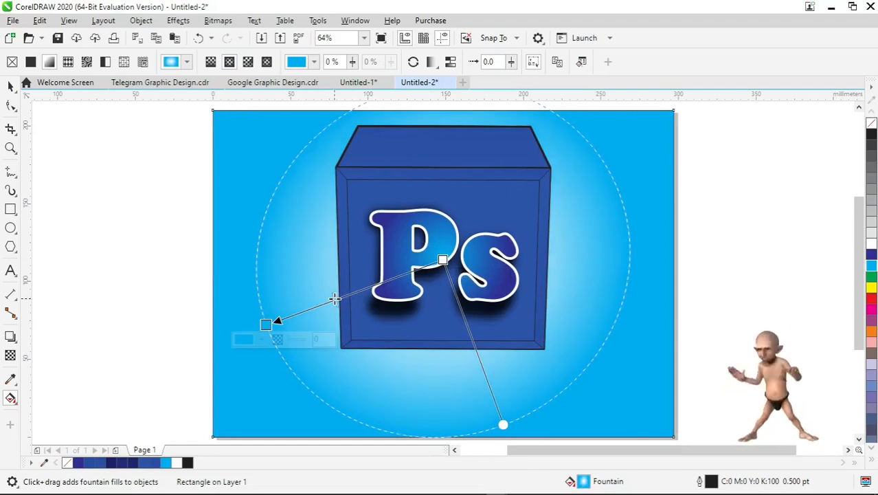
{"action": "left_click", "coordinate": [10, 86]}
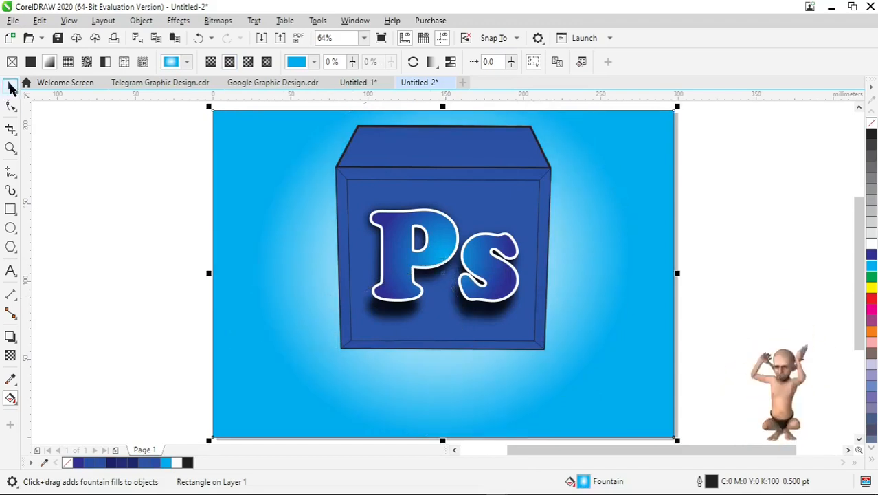
{"action": "left_click", "coordinate": [92, 196]}
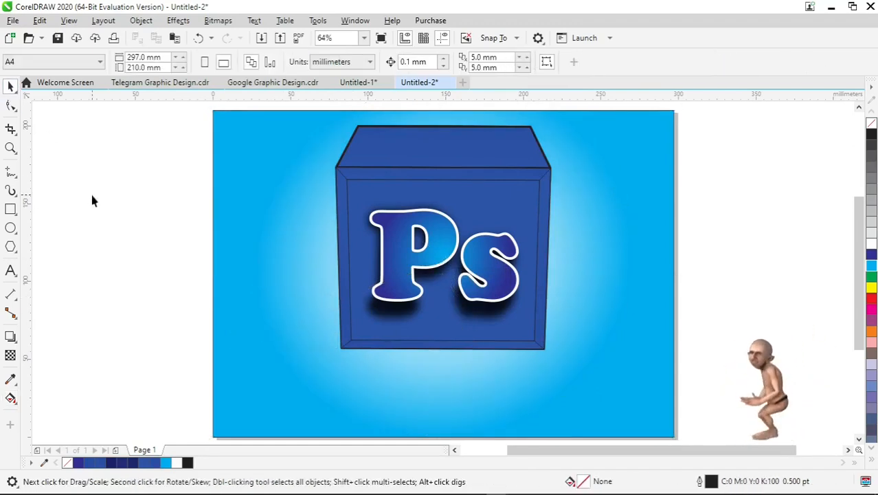
Step: Add a perspective drop shadow beneath the box group at about 269°, extend 8 and opacity 76, and deselect it
{"action": "left_click", "coordinate": [11, 337]}
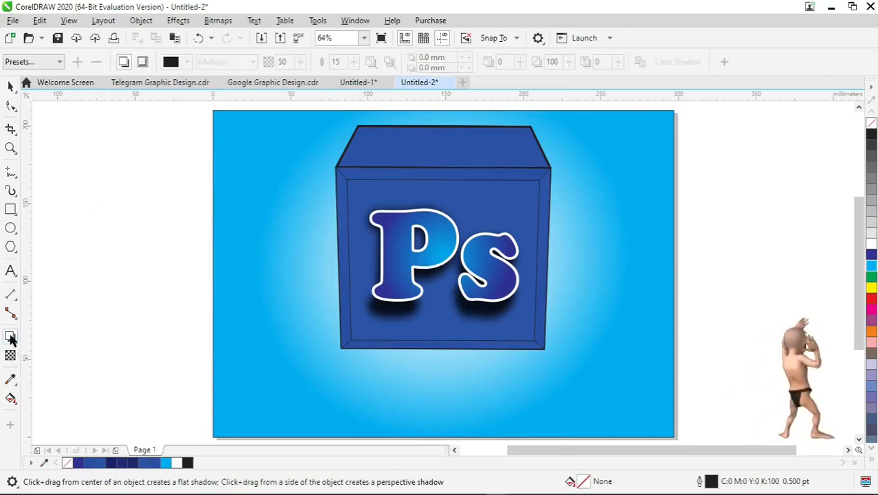
{"action": "left_click", "coordinate": [420, 322]}
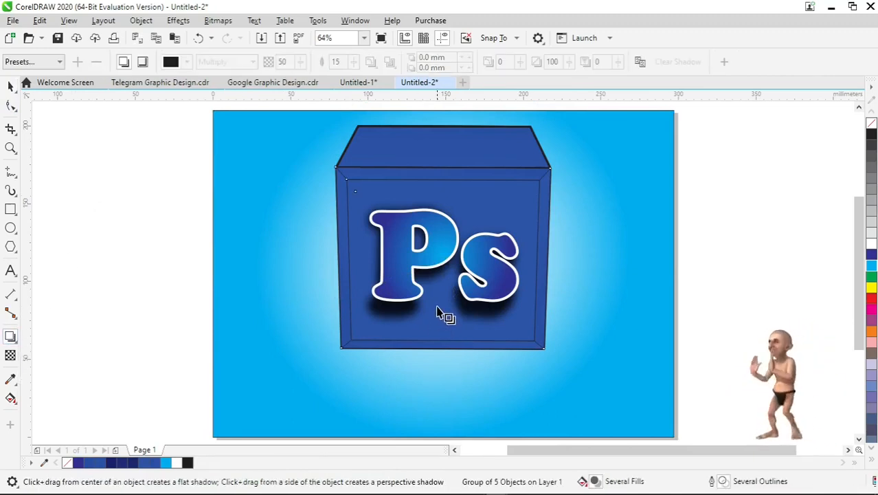
{"action": "mouse_move", "coordinate": [440, 345]}
{"action": "left_mouse_down"}
{"action": "mouse_move", "coordinate": [440, 337]}
{"action": "mouse_move", "coordinate": [440, 375]}
{"action": "mouse_move", "coordinate": [455, 367]}
{"action": "mouse_move", "coordinate": [452, 343]}
{"action": "left_mouse_up"}
{"action": "scroll", "coordinate": [440, 377], "scroll_direction": "up", "scroll_amount": 3}
{"action": "scroll", "coordinate": [440, 377], "scroll_direction": "up", "scroll_amount": 3}
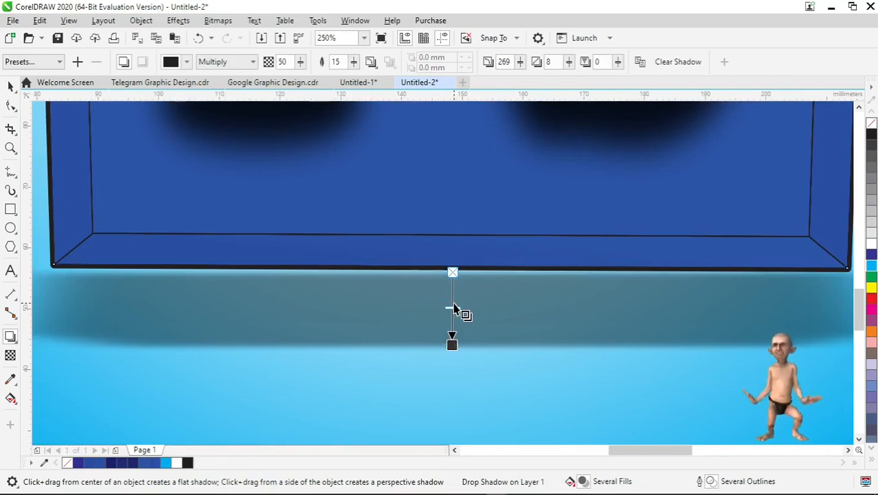
{"action": "left_click_drag", "start_coordinate": [453, 307], "coordinate": [455, 327]}
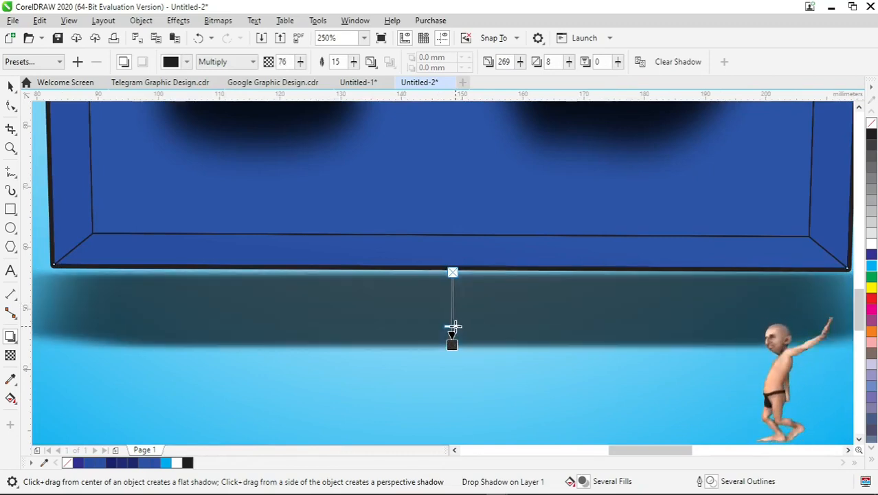
{"action": "key", "text": "shift+F4"}
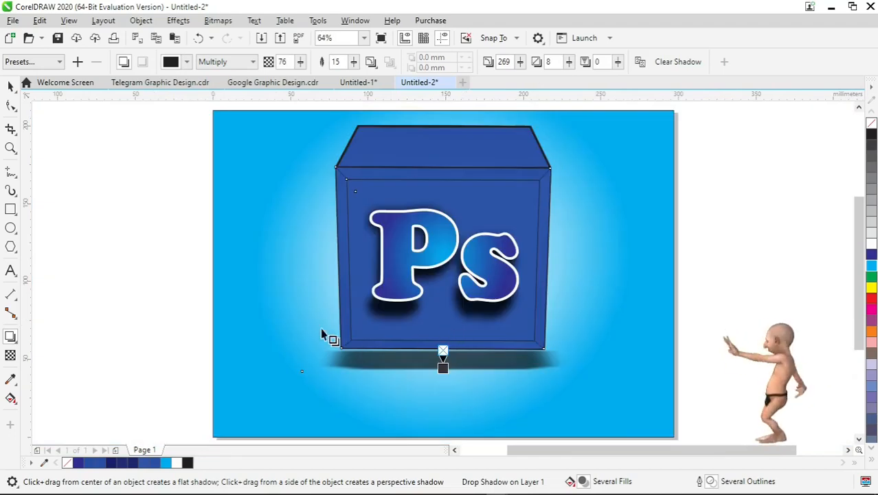
{"action": "left_click", "coordinate": [10, 86]}
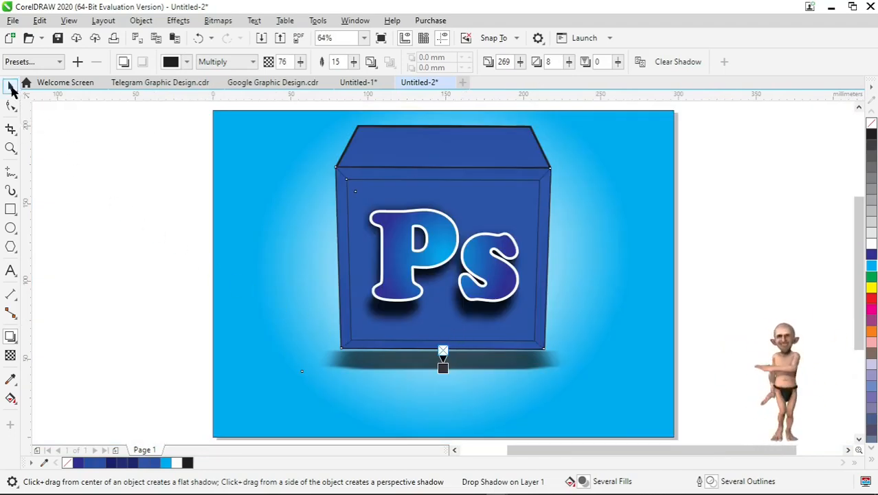
{"action": "scroll", "coordinate": [118, 212], "scroll_direction": "down", "scroll_amount": 2}
{"action": "left_click", "coordinate": [118, 213]}
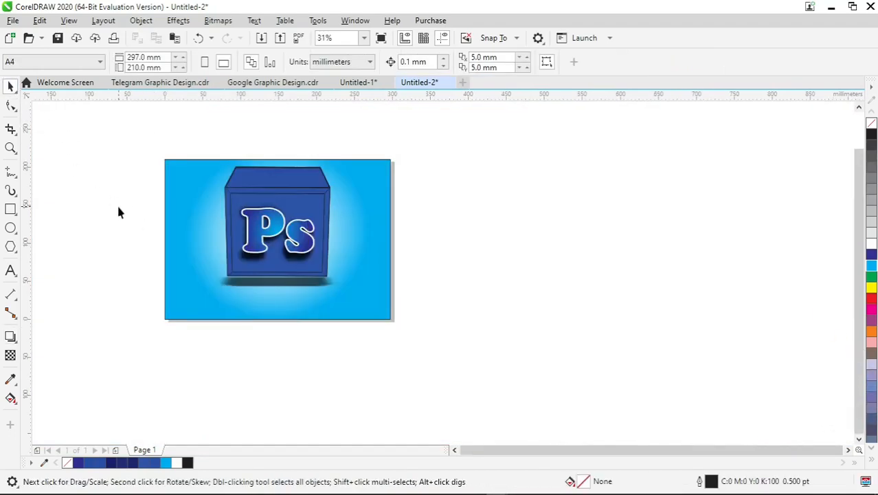
{"action": "scroll", "coordinate": [118, 212], "scroll_direction": "up", "scroll_amount": 2}
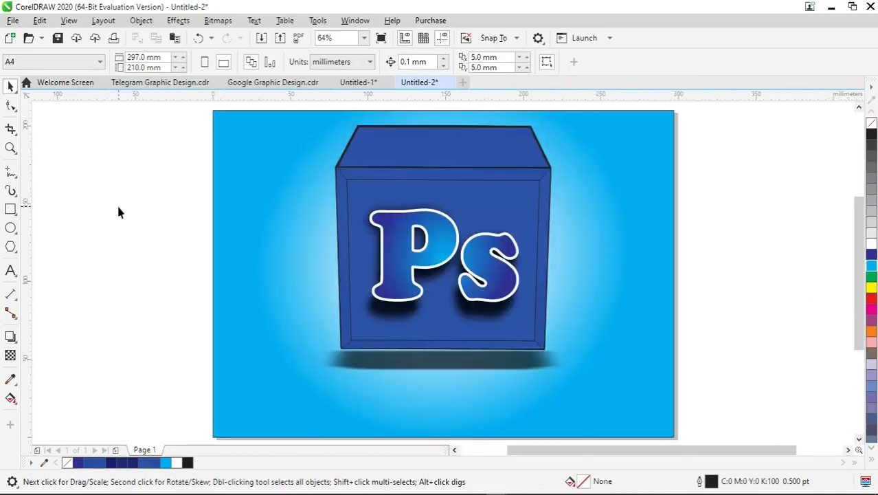
{"action": "left_click", "coordinate": [466, 364]}
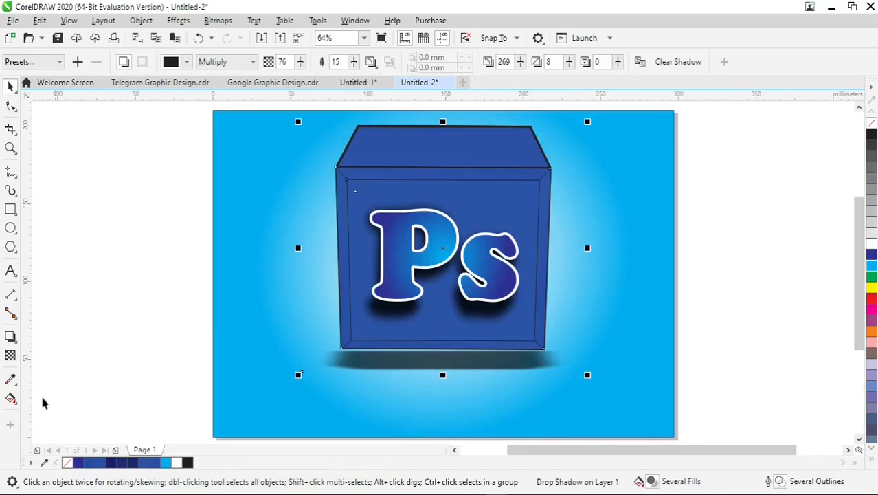
{"action": "left_click", "coordinate": [10, 398]}
{"action": "left_click", "coordinate": [428, 361]}
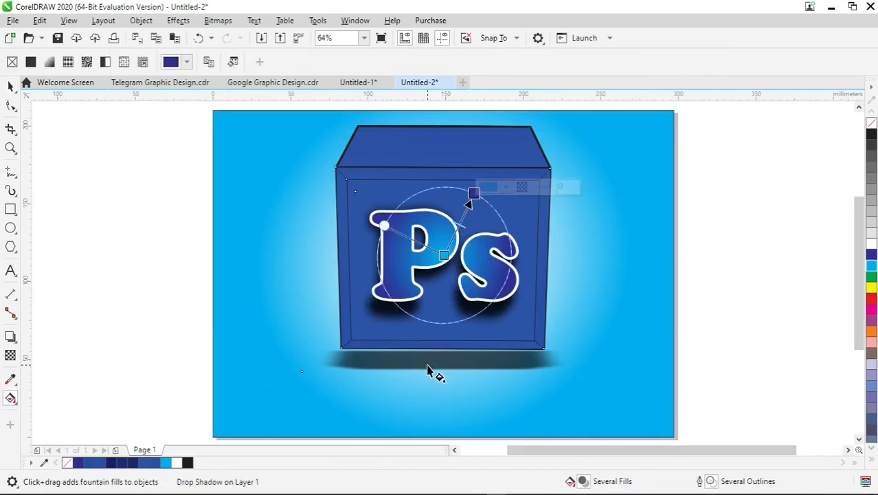
{"action": "left_click", "coordinate": [10, 86]}
{"action": "left_click", "coordinate": [704, 251]}
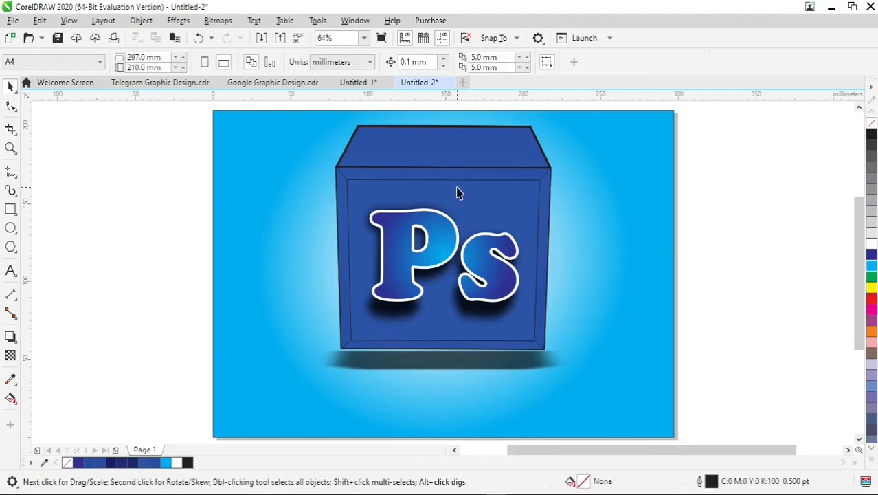
Step: Darken the box group's drop shadow to opacity 84, shorten it to extend 6 at about 272°, and deselect it
{"action": "left_click", "coordinate": [471, 177]}
{"action": "key", "text": "g"}
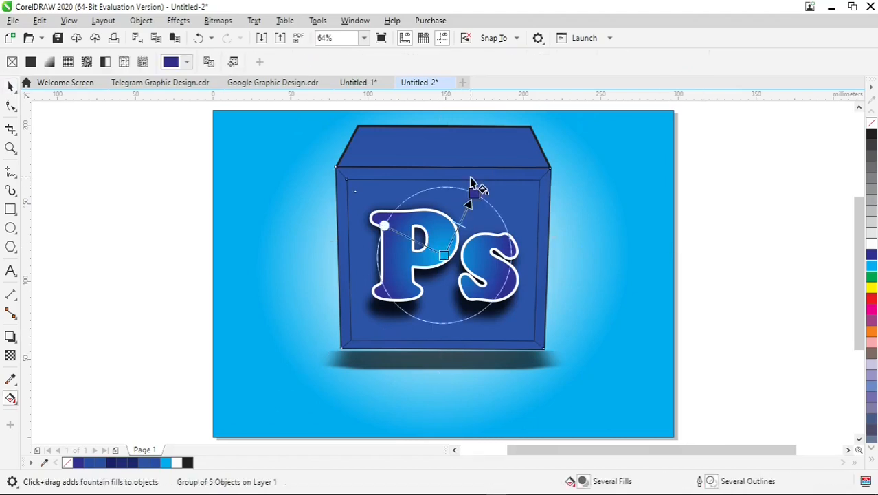
{"action": "key", "text": "space"}
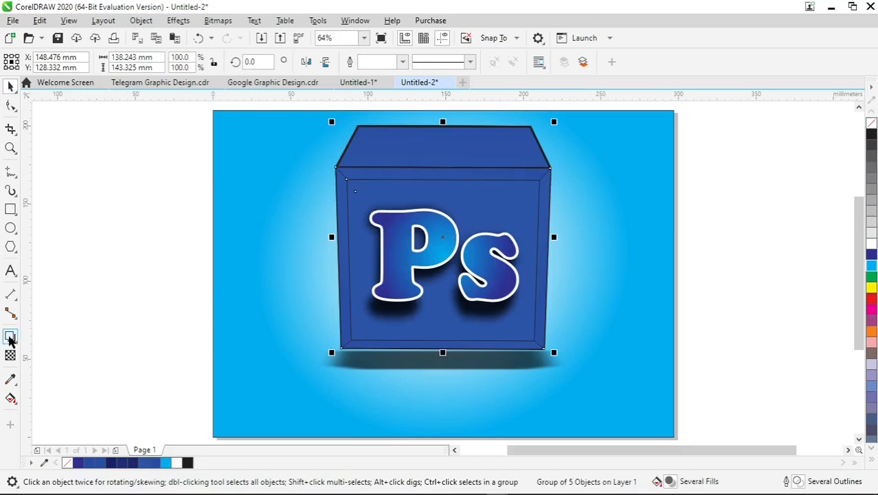
{"action": "left_click", "coordinate": [10, 336]}
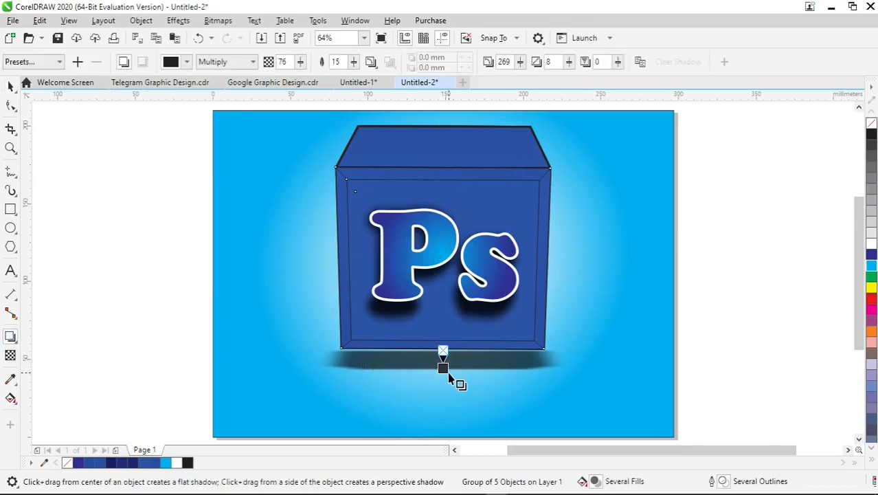
{"action": "scroll", "coordinate": [447, 375], "scroll_direction": "up", "scroll_amount": 4}
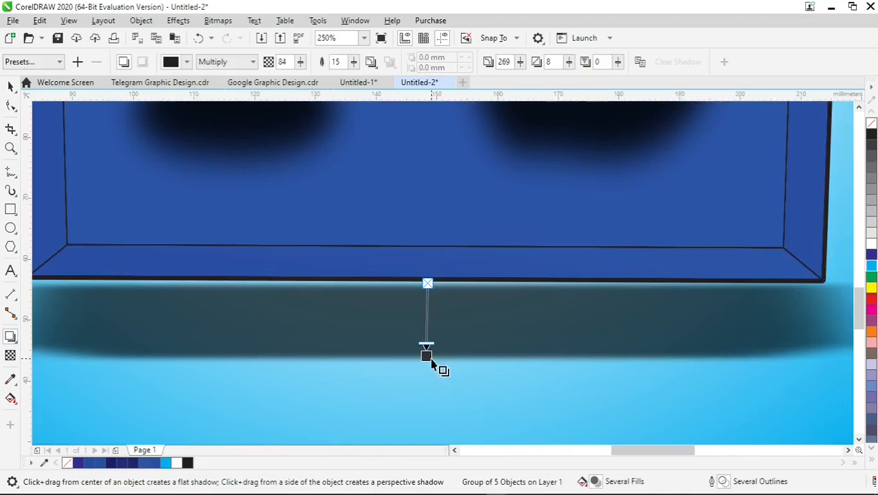
{"action": "mouse_move", "coordinate": [426, 339]}
{"action": "left_mouse_down"}
{"action": "mouse_move", "coordinate": [429, 351]}
{"action": "mouse_move", "coordinate": [429, 337]}
{"action": "left_mouse_up"}
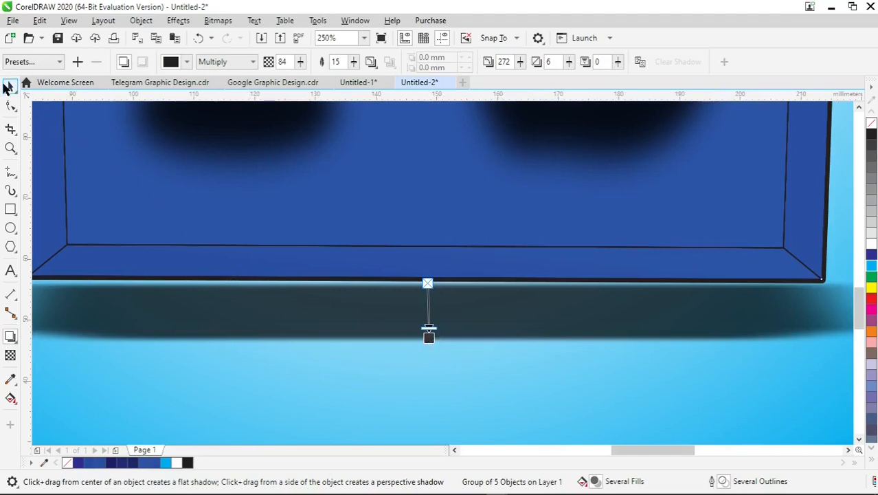
{"action": "left_click", "coordinate": [9, 86]}
{"action": "key", "text": "F4"}
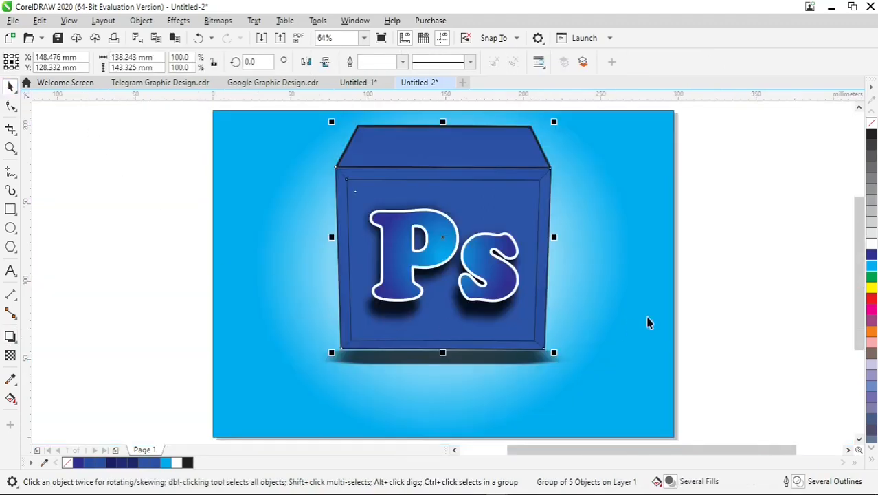
{"action": "left_click", "coordinate": [694, 298]}
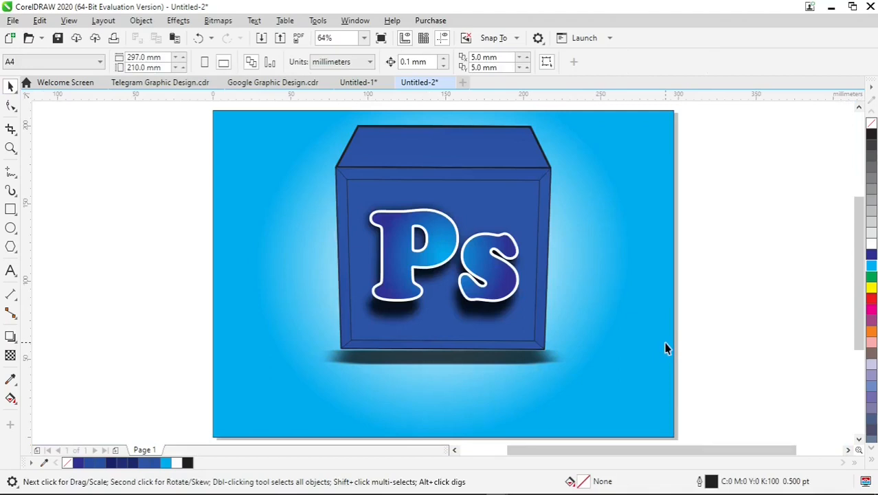
Step: Add the artistic text "PHOTOSHOP GRAPHIC DESIGN" below the box and centre it horizontally on the background rectangle
{"action": "left_click", "coordinate": [10, 272]}
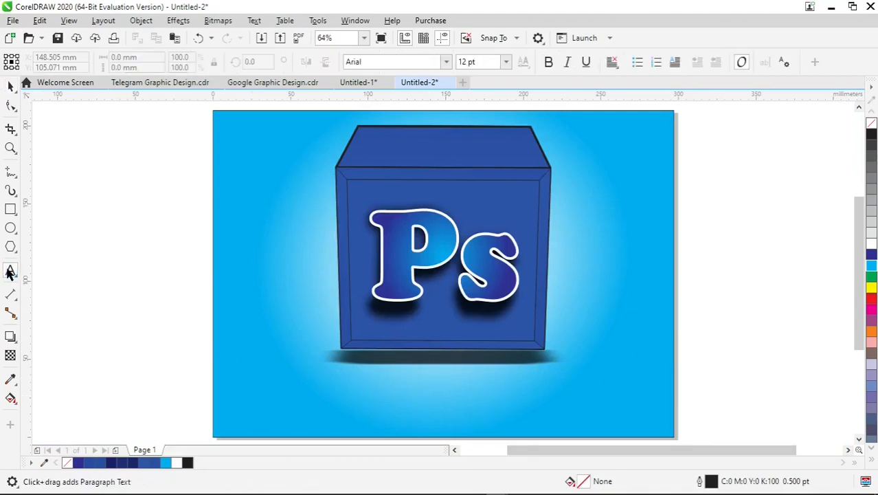
{"action": "left_click", "coordinate": [279, 406]}
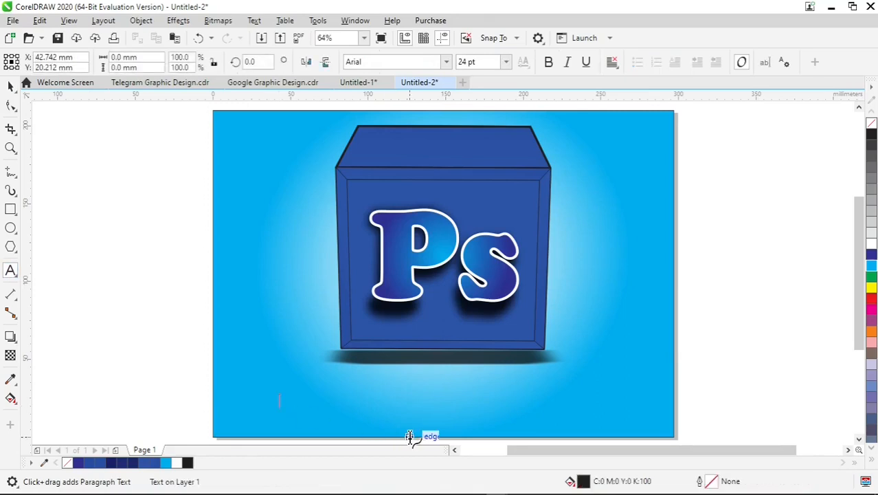
{"action": "type", "text": "PHOTOSHOP GRAPHIC DESIGN"}
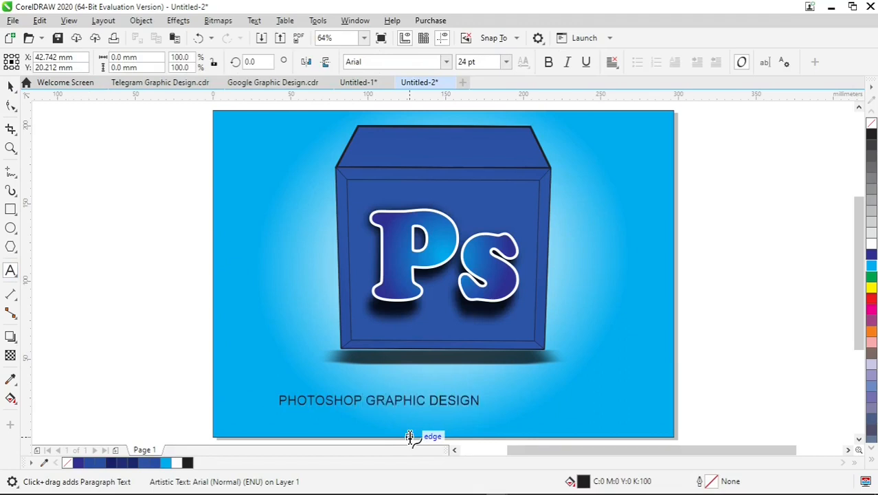
{"action": "key", "text": "ctrl+space"}
{"action": "left_click", "coordinate": [535, 409], "text": "shift"}
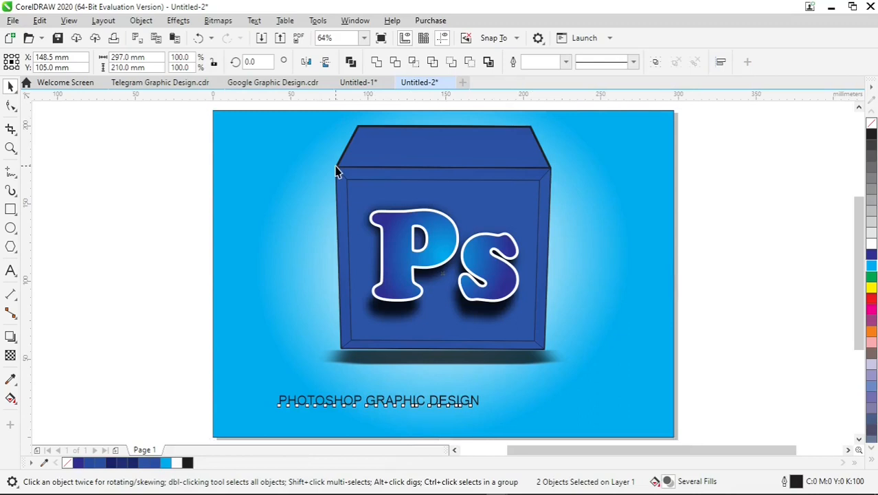
{"action": "key", "text": "c"}
{"action": "left_click", "coordinate": [695, 302]}
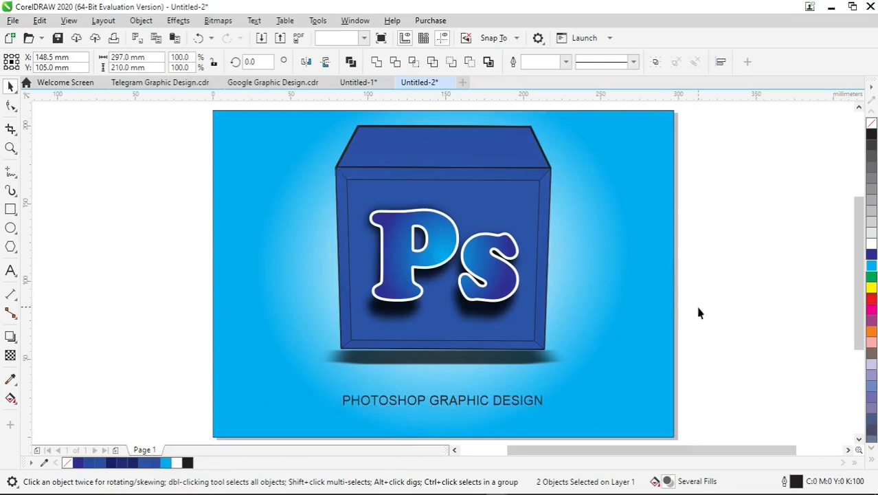
Step: Set the caption's font to Cooper Black and enlarge it from its centre to about 268 × 12 mm
{"action": "left_click", "coordinate": [519, 403]}
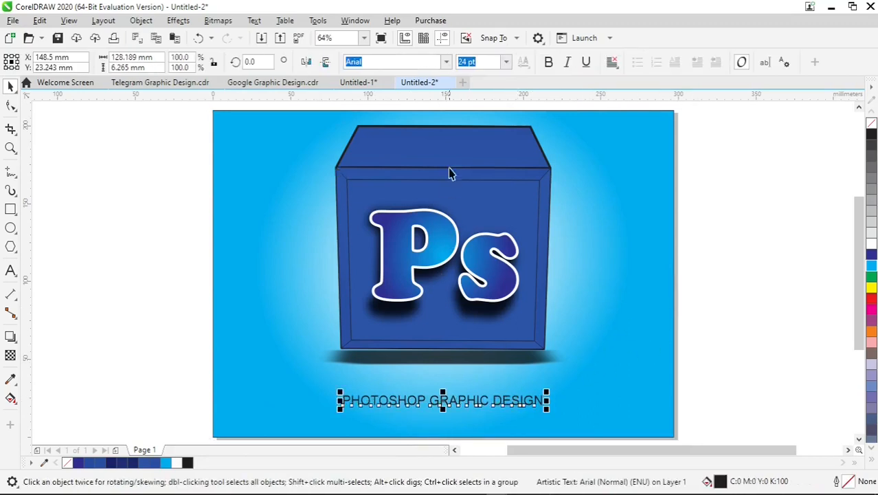
{"action": "left_click", "coordinate": [446, 62]}
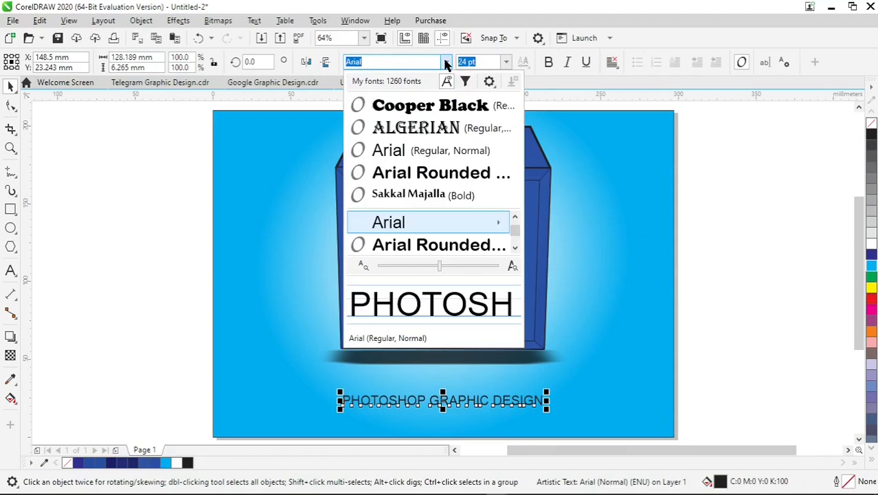
{"action": "left_click", "coordinate": [430, 105]}
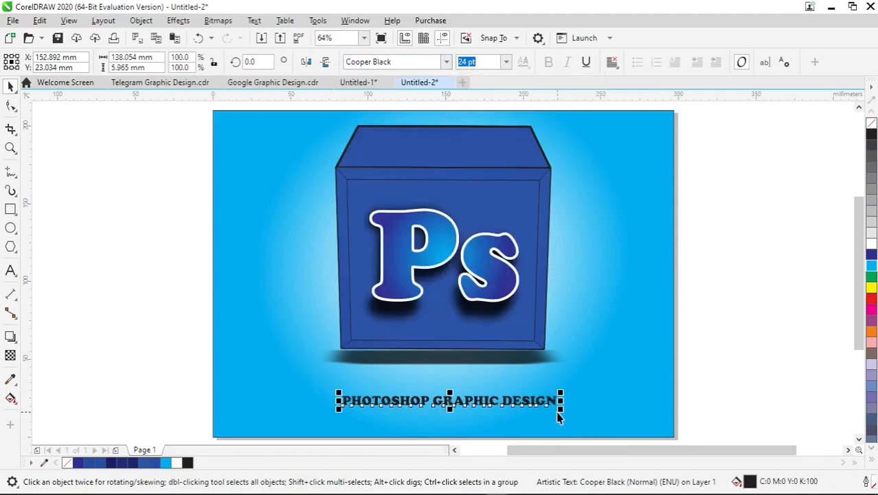
{"action": "left_click_drag", "start_coordinate": [560, 408], "coordinate": [661, 431]}
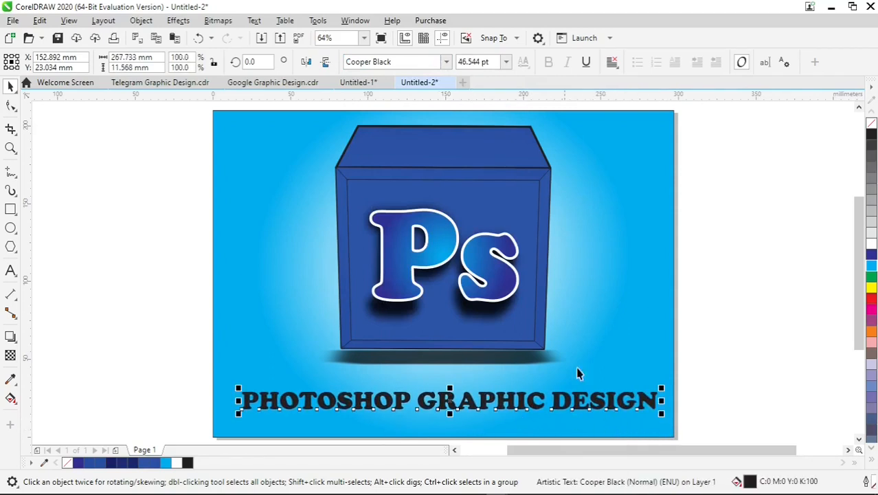
Step: Fill the caption text with red and give it a yellow outline
{"action": "left_click", "coordinate": [871, 287]}
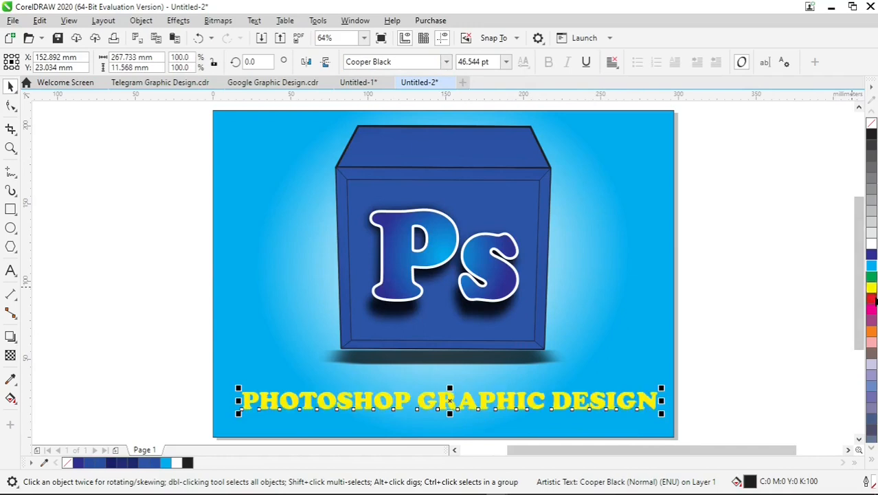
{"action": "left_click", "coordinate": [872, 298]}
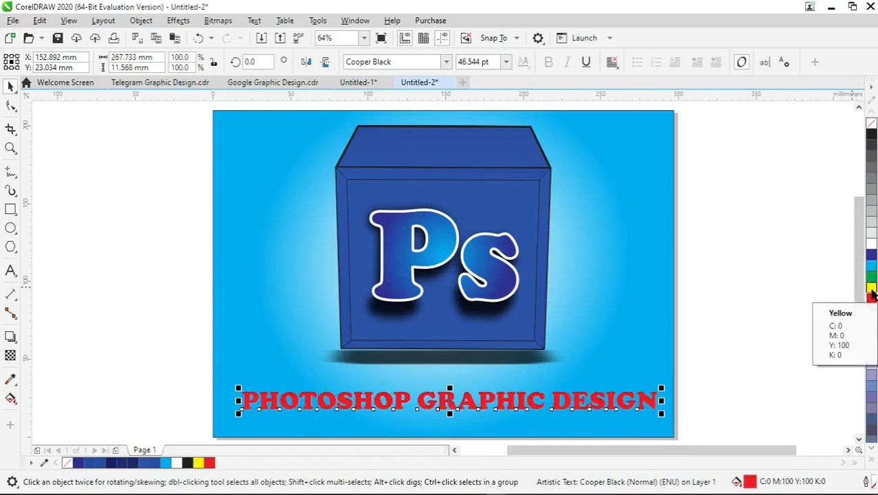
{"action": "right_click", "coordinate": [872, 290]}
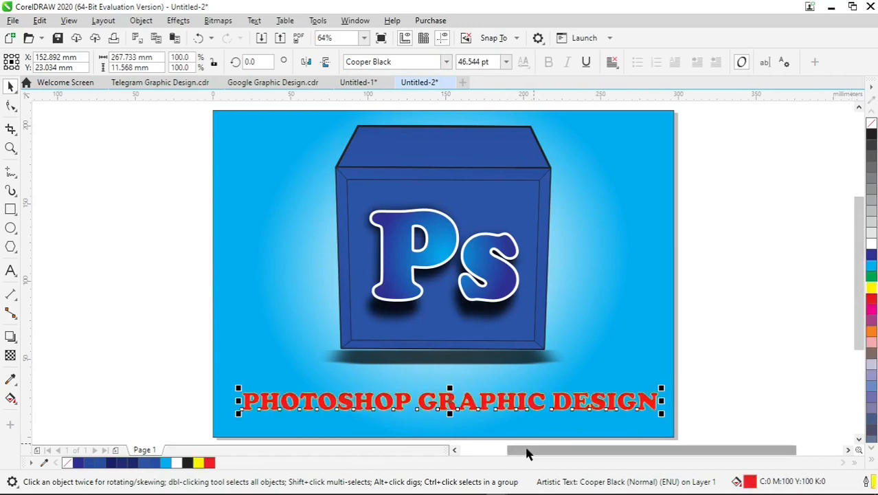
Step: Set the caption's outline to 8 pt with round corners and round caps, placed behind the fill and scaling with the object
{"action": "key", "text": "F12"}
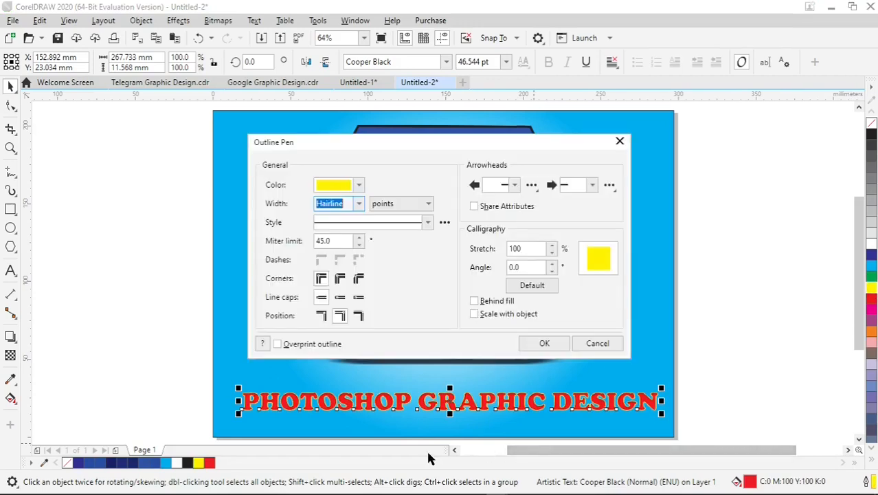
{"action": "left_click", "coordinate": [482, 315]}
{"action": "left_click", "coordinate": [483, 302]}
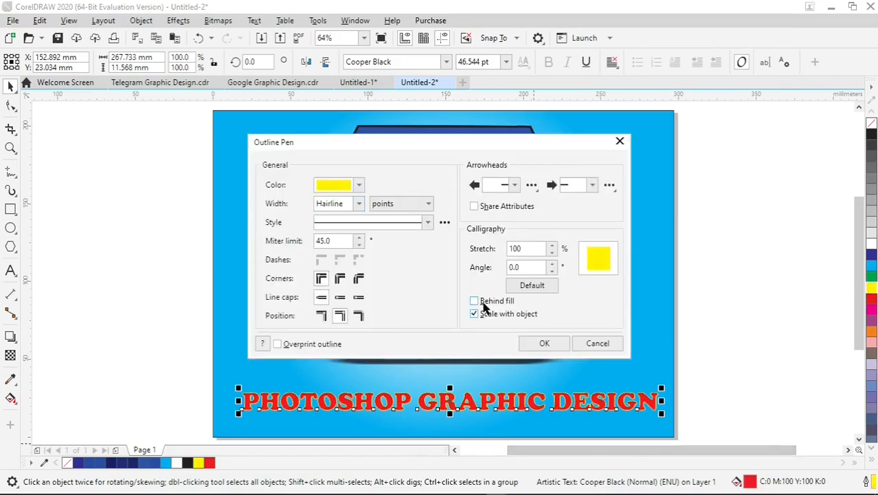
{"action": "left_click", "coordinate": [340, 301]}
{"action": "left_click", "coordinate": [340, 279]}
{"action": "left_click", "coordinate": [358, 203]}
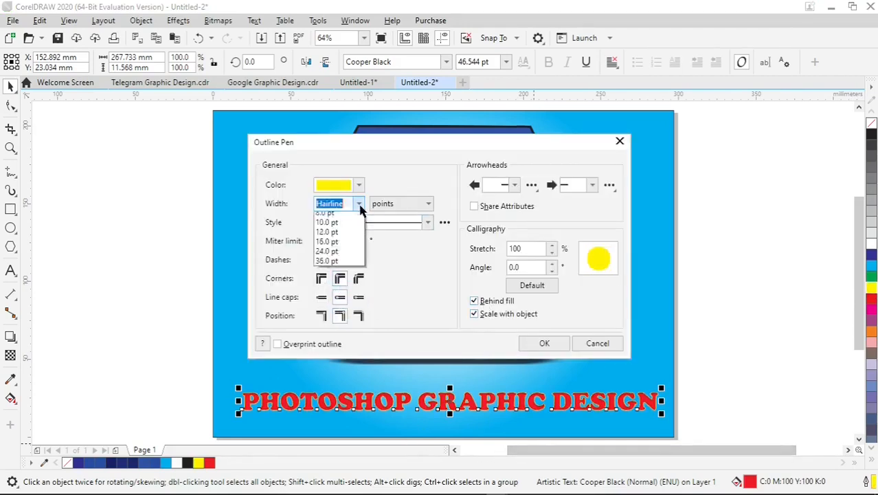
{"action": "left_click", "coordinate": [342, 295]}
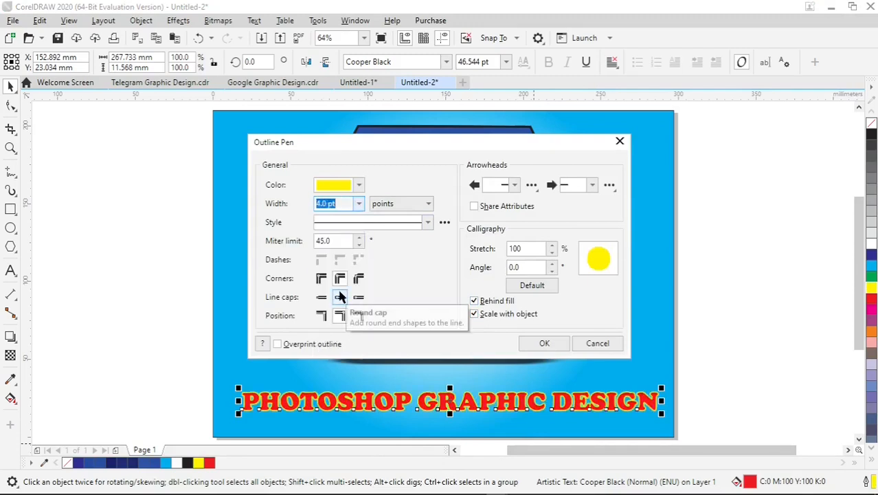
{"action": "left_click", "coordinate": [359, 203]}
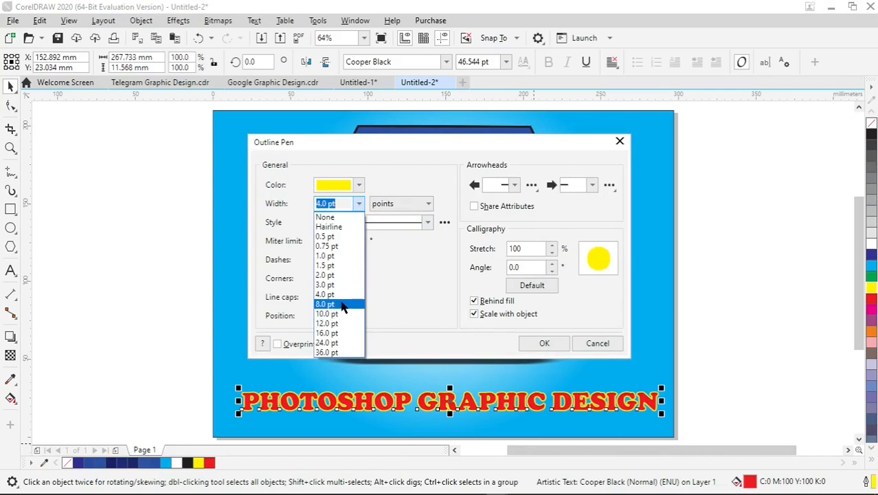
{"action": "left_click", "coordinate": [344, 307]}
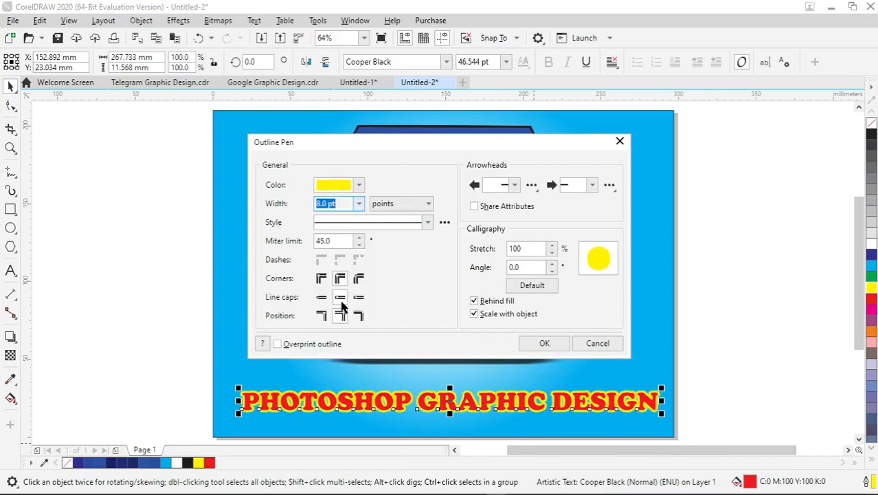
{"action": "left_click", "coordinate": [545, 343]}
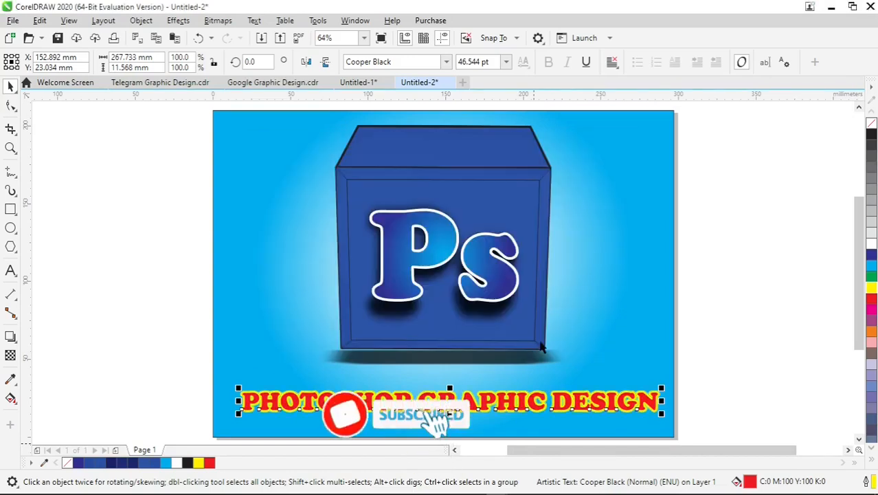
Step: Stretch the caption text vertically from its centre to a height of about 24 mm, keeping its width
{"action": "left_click", "coordinate": [472, 406]}
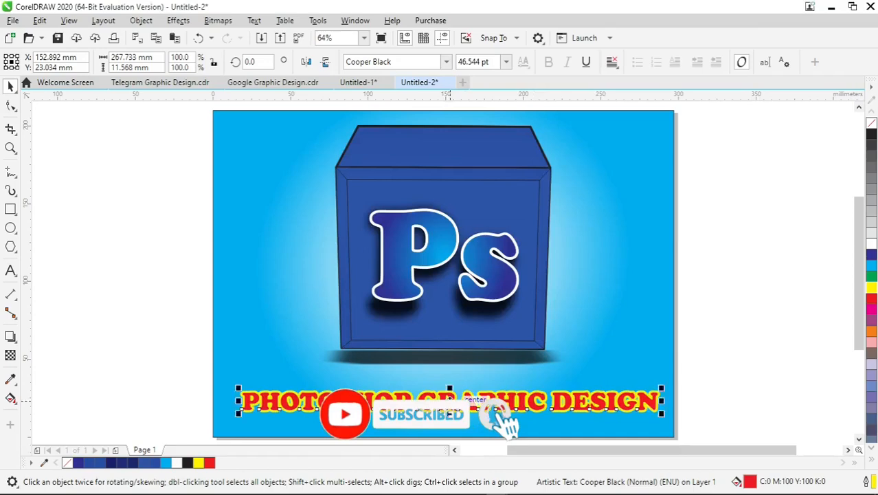
{"action": "left_click", "coordinate": [449, 387]}
{"action": "scroll", "coordinate": [453, 431], "scroll_direction": "up", "scroll_amount": 3}
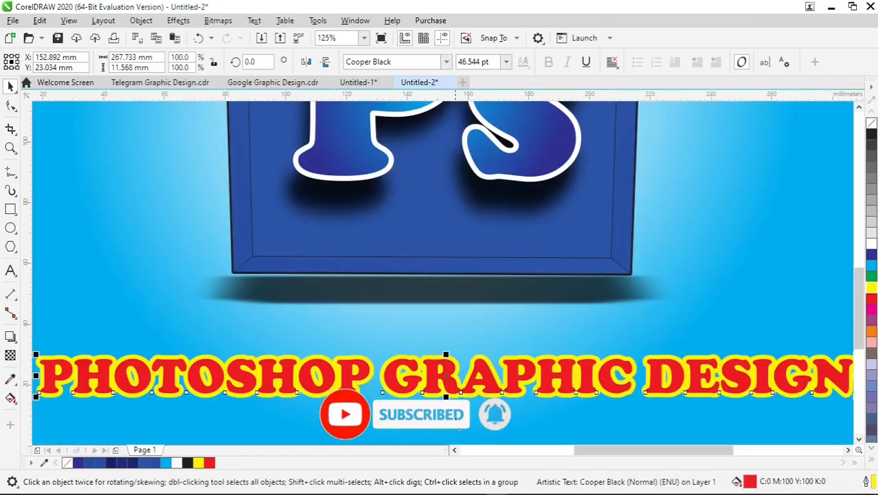
{"action": "left_click_drag", "start_coordinate": [446, 397], "coordinate": [446, 414]}
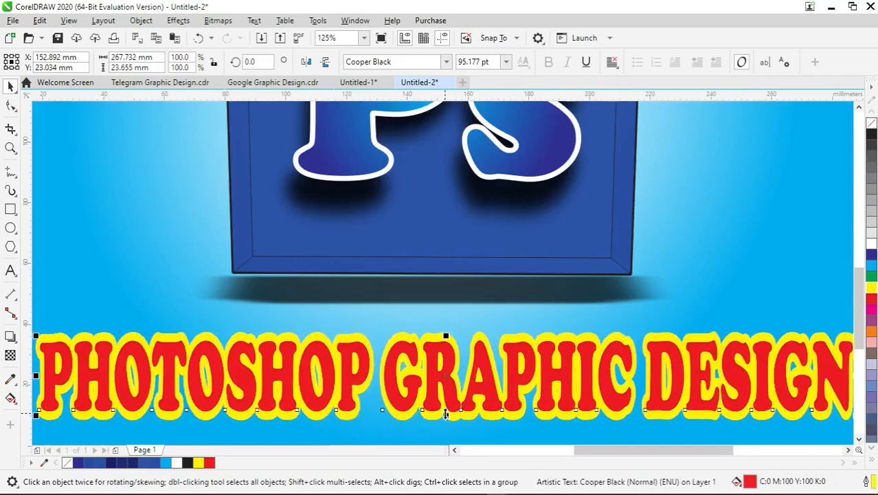
{"action": "key", "text": "shift+F4"}
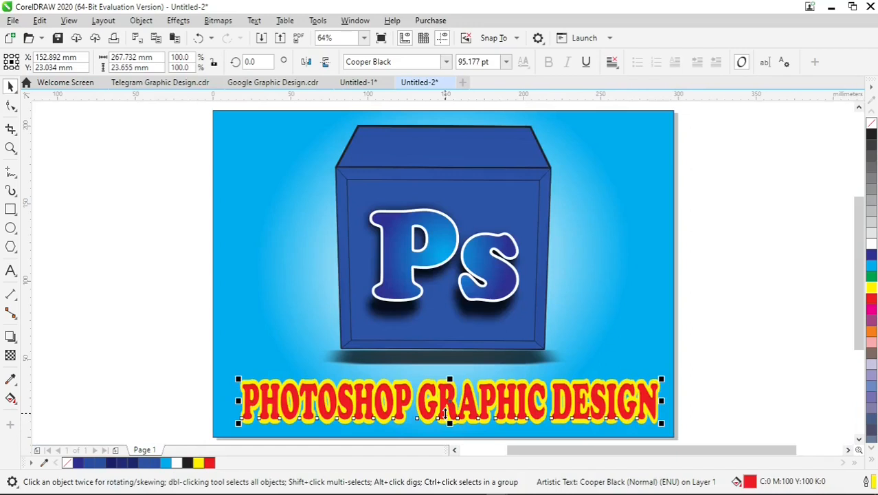
Step: Try to scale the box group down from its centre to about 128 × 133 mm
{"action": "left_click", "coordinate": [479, 278]}
{"action": "left_click_drag", "start_coordinate": [555, 352], "coordinate": [546, 345]}
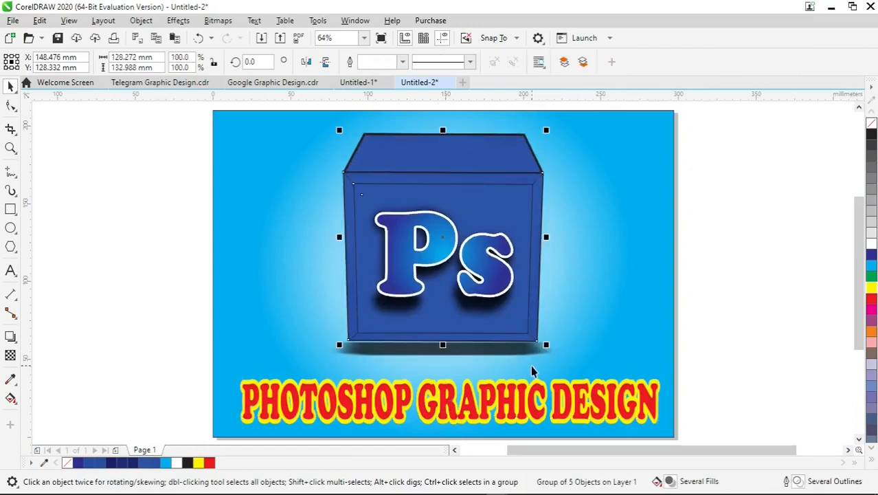
{"action": "key", "text": "ctrl+z"}
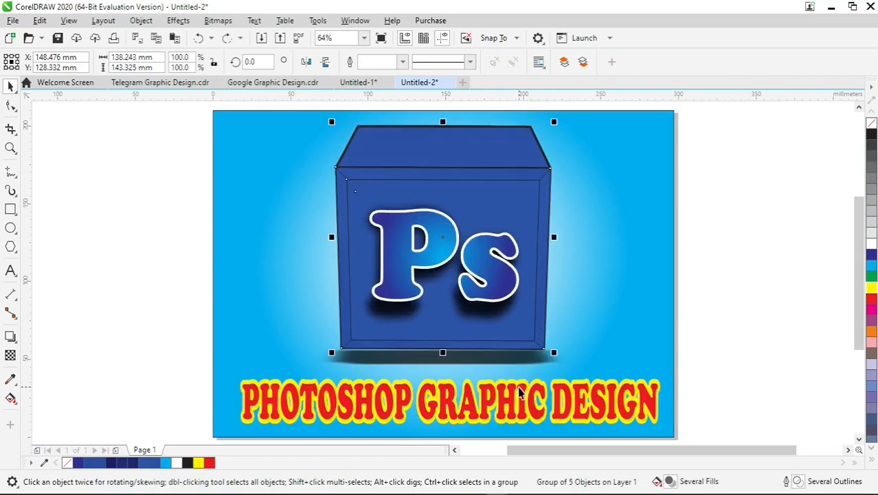
Step: Nudge the caption text straight up in small increments to a Y position of about 24.8 mm
{"action": "left_click", "coordinate": [500, 402]}
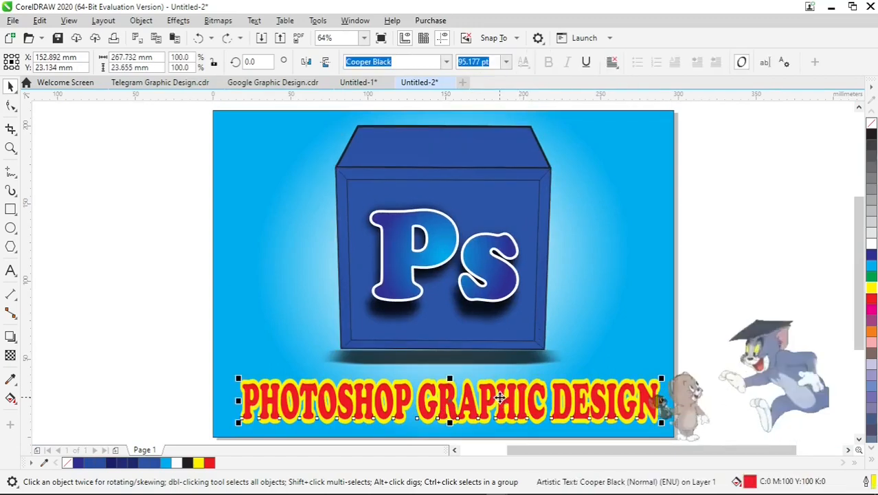
{"action": "key", "text": "Up"}
{"action": "key", "text": "Up"}
{"action": "key", "text": "Up"}
{"action": "key", "text": "Up"}
{"action": "key", "text": "Up"}
{"action": "key", "text": "Up"}
{"action": "key", "text": "Up"}
{"action": "key", "text": "Up"}
{"action": "key", "text": "Up"}
{"action": "key", "text": "Up"}
{"action": "key", "text": "Up"}
{"action": "key", "text": "Up"}
{"action": "key", "text": "Up"}
{"action": "key", "text": "Up"}
{"action": "key", "text": "Up"}
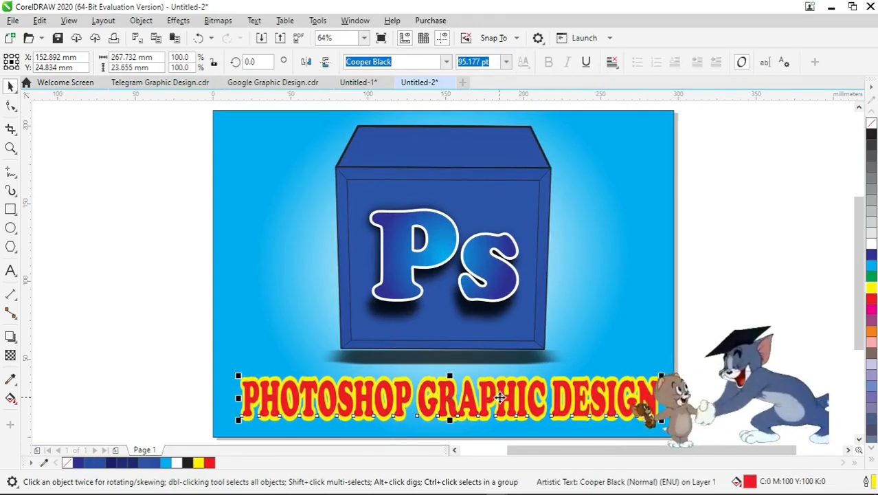
Step: Add a drop shadow cast downward from the caption's top edge, at about 267° with an extend of about 120
{"action": "left_click", "coordinate": [10, 336]}
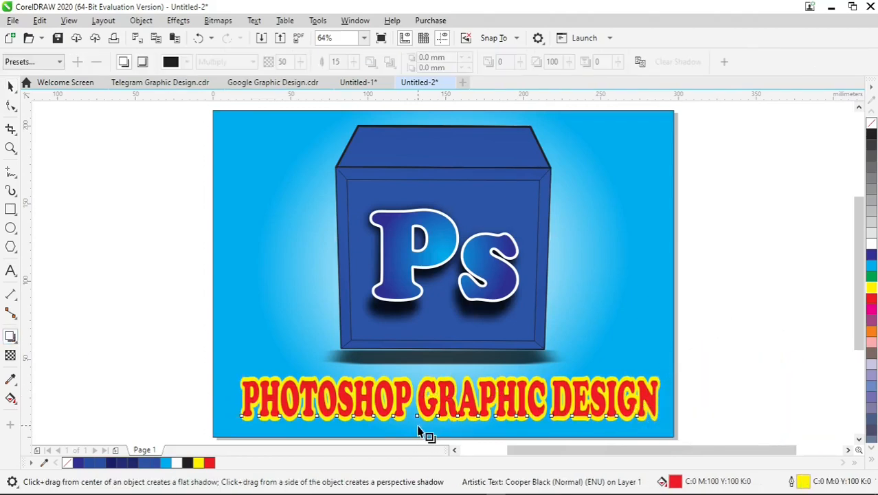
{"action": "scroll", "coordinate": [418, 428], "scroll_direction": "up", "scroll_amount": 2}
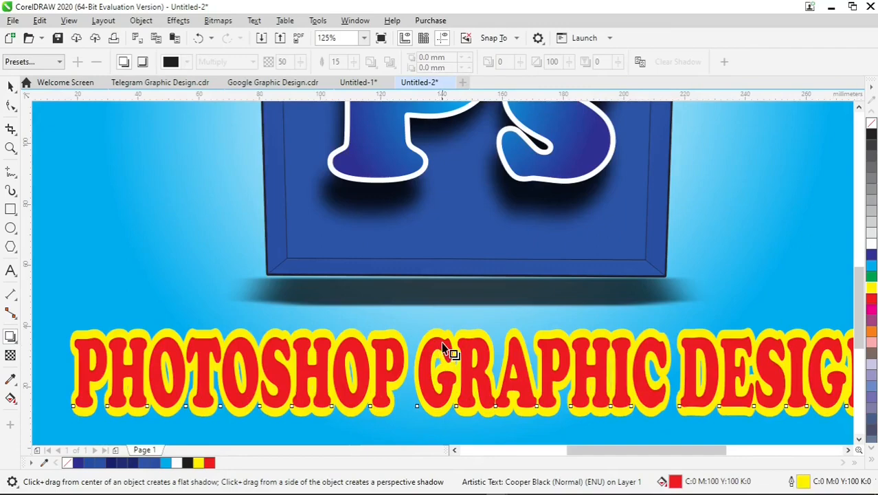
{"action": "left_click_drag", "start_coordinate": [481, 328], "coordinate": [475, 428]}
{"action": "scroll", "coordinate": [494, 446], "scroll_direction": "up", "scroll_amount": 2}
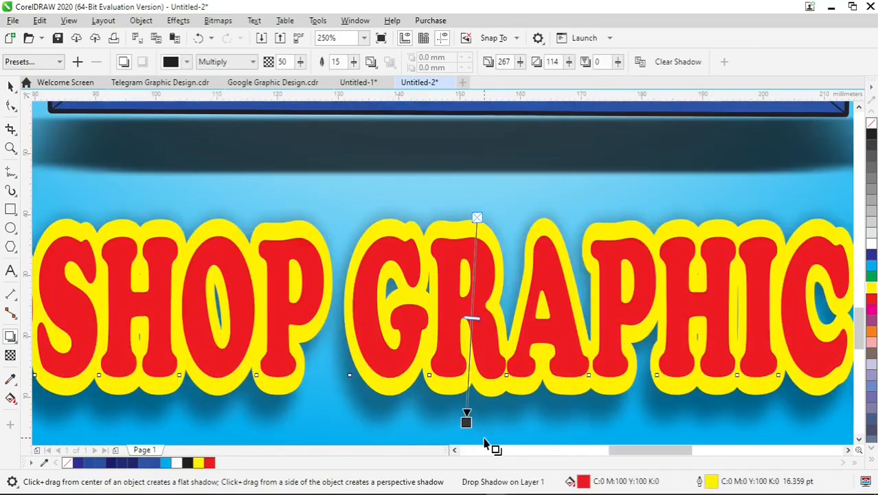
{"action": "scroll", "coordinate": [485, 443], "scroll_direction": "up", "scroll_amount": 1}
{"action": "left_click_drag", "start_coordinate": [449, 404], "coordinate": [453, 430]}
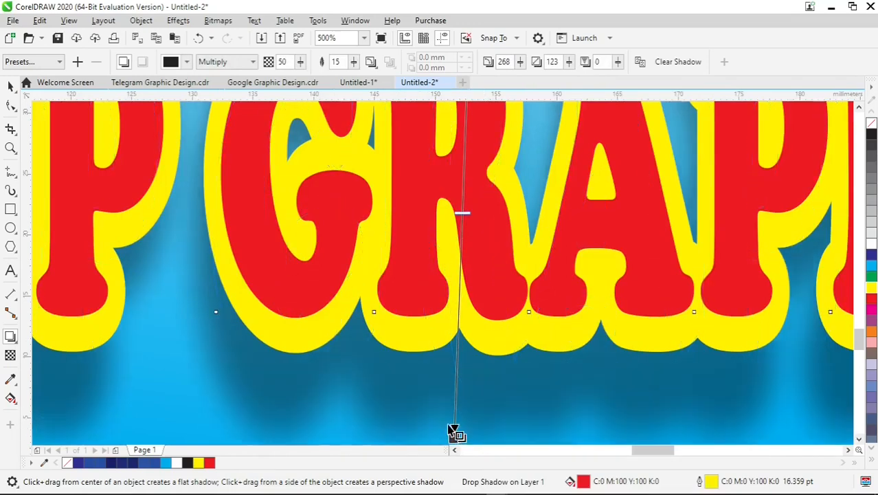
Step: Darken the caption's drop shadow to opacity 100 and deselect it
{"action": "left_click_drag", "start_coordinate": [464, 212], "coordinate": [452, 421]}
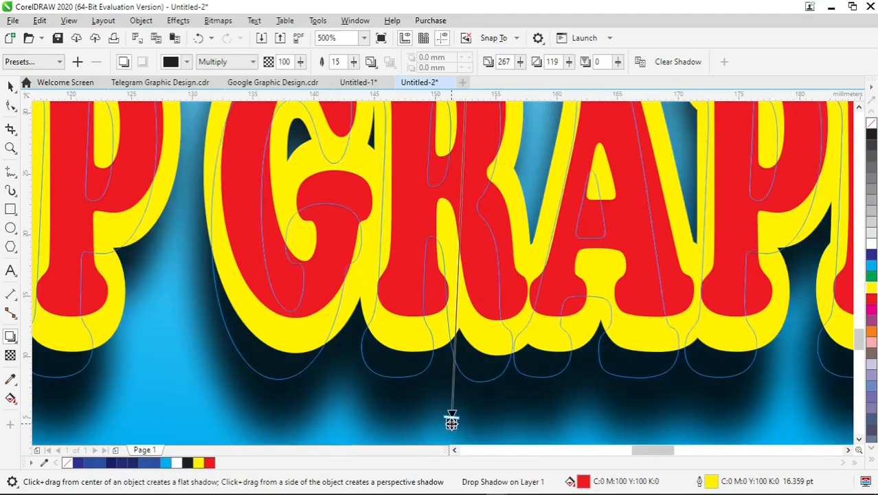
{"action": "scroll", "coordinate": [451, 421], "scroll_direction": "down", "scroll_amount": 5}
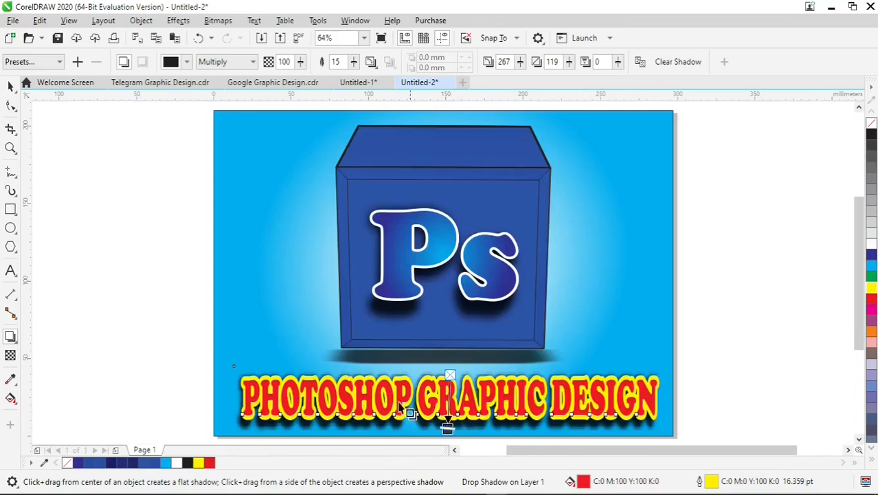
{"action": "left_click", "coordinate": [11, 86]}
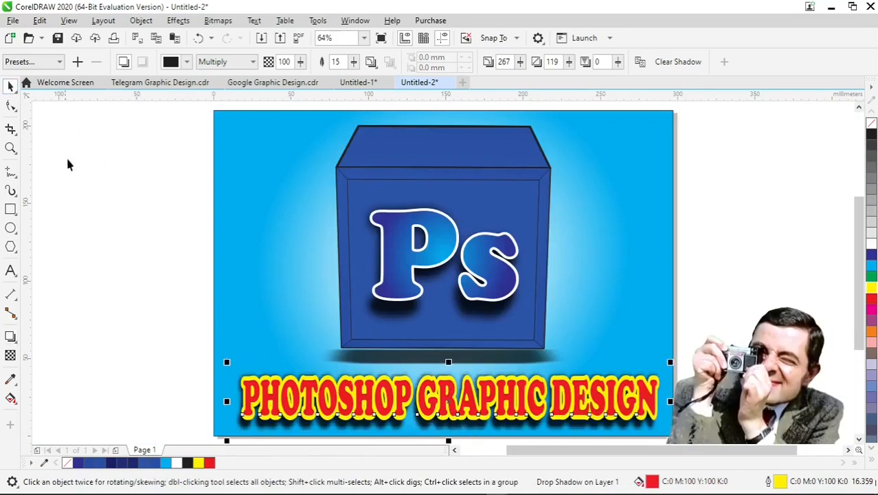
{"action": "left_click", "coordinate": [119, 167]}
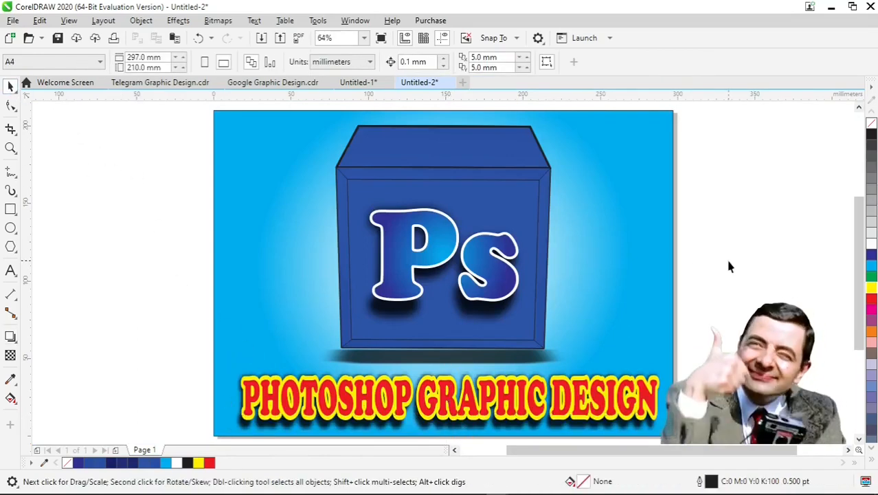